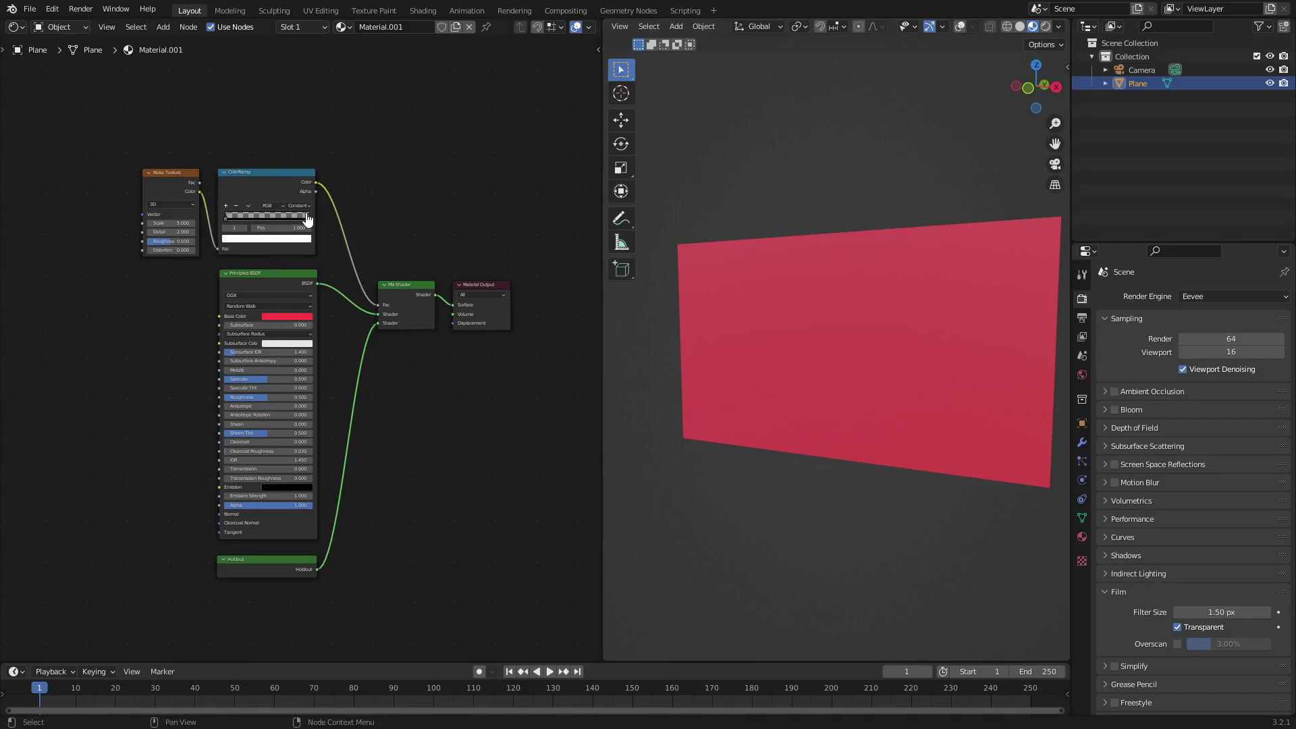
Preview the dissolve by sliding the ColorRamp's white stop inward and back to 1.000, comparing Material Preview and Rendered shading
mouse_move(284, 220)
left_mouse_down()
mouse_move(241, 220)
mouse_move(296, 223)
left_mouse_up()
scroll(830, 509, "down", 2)
middle_click_drag(829, 509, 901, 506)
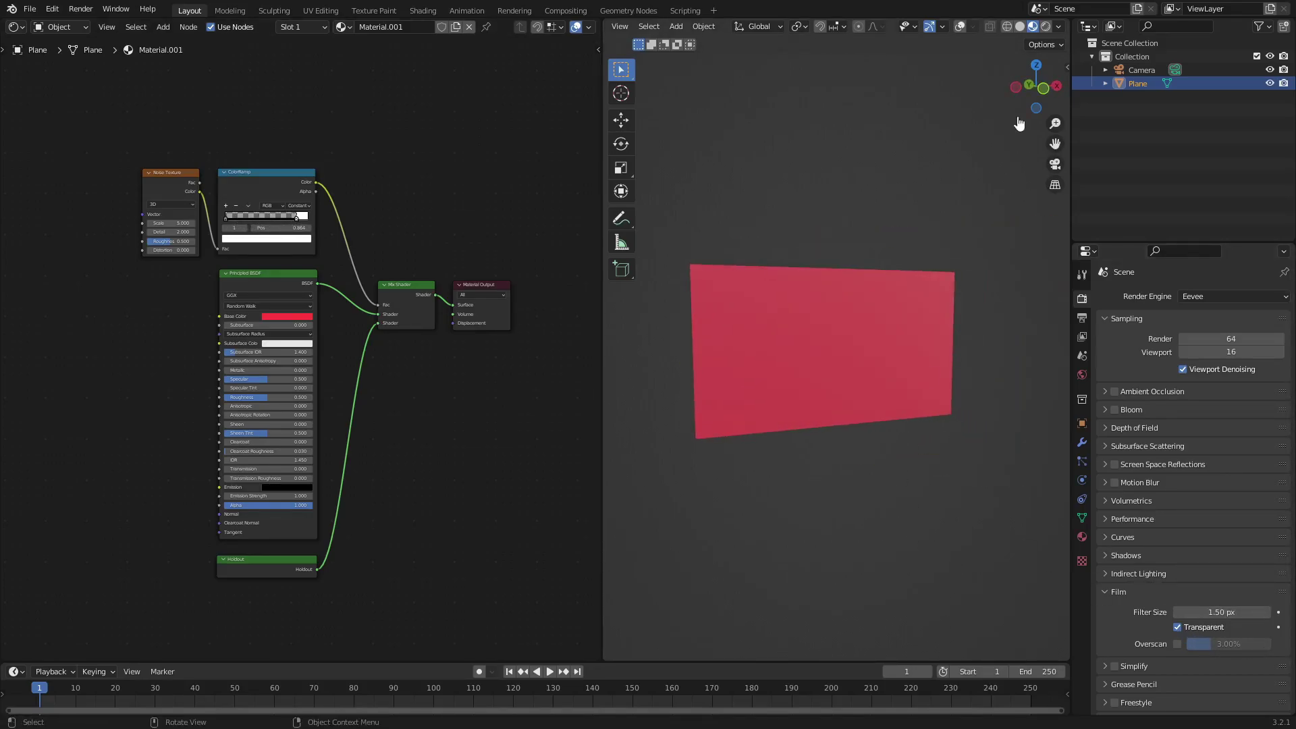
left_click(1045, 27)
middle_click_drag(928, 286, 873, 292)
mouse_move(292, 223)
left_mouse_down()
mouse_move(247, 220)
mouse_move(308, 220)
left_mouse_up()
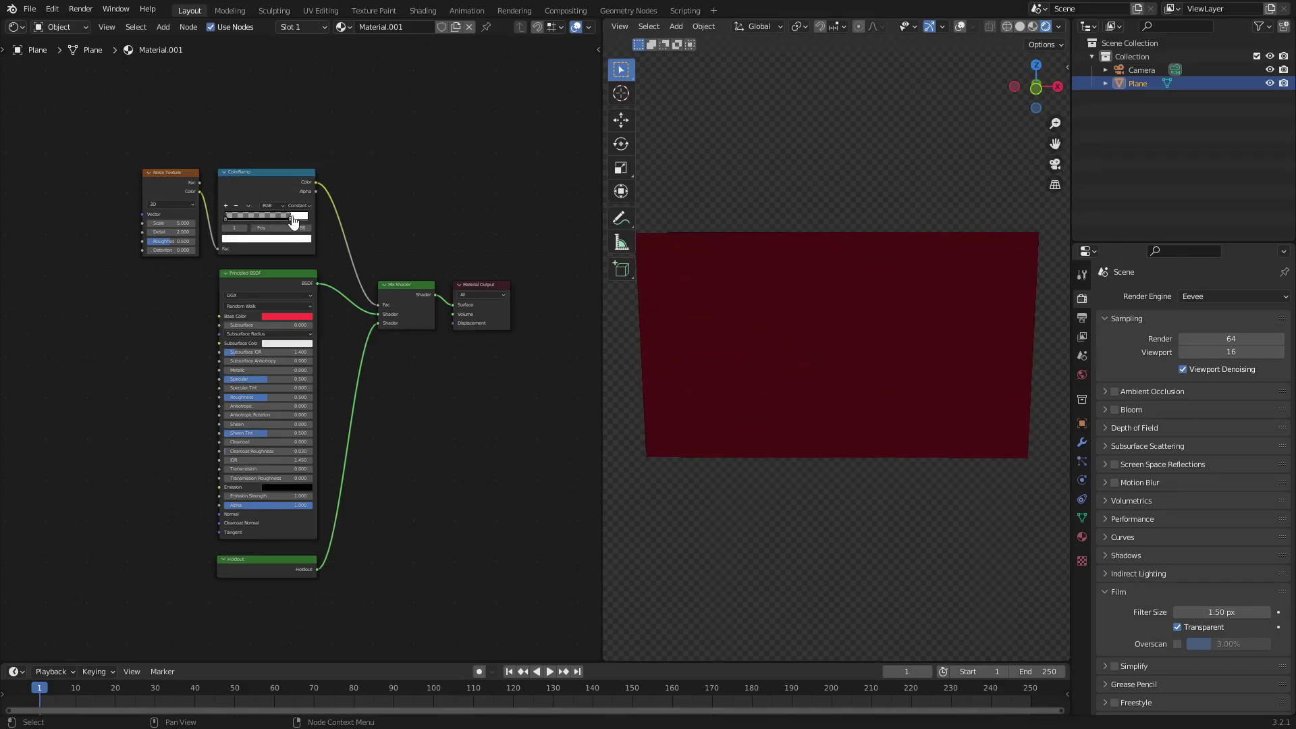
left_click(1032, 26)
middle_click_drag(871, 393, 833, 388)
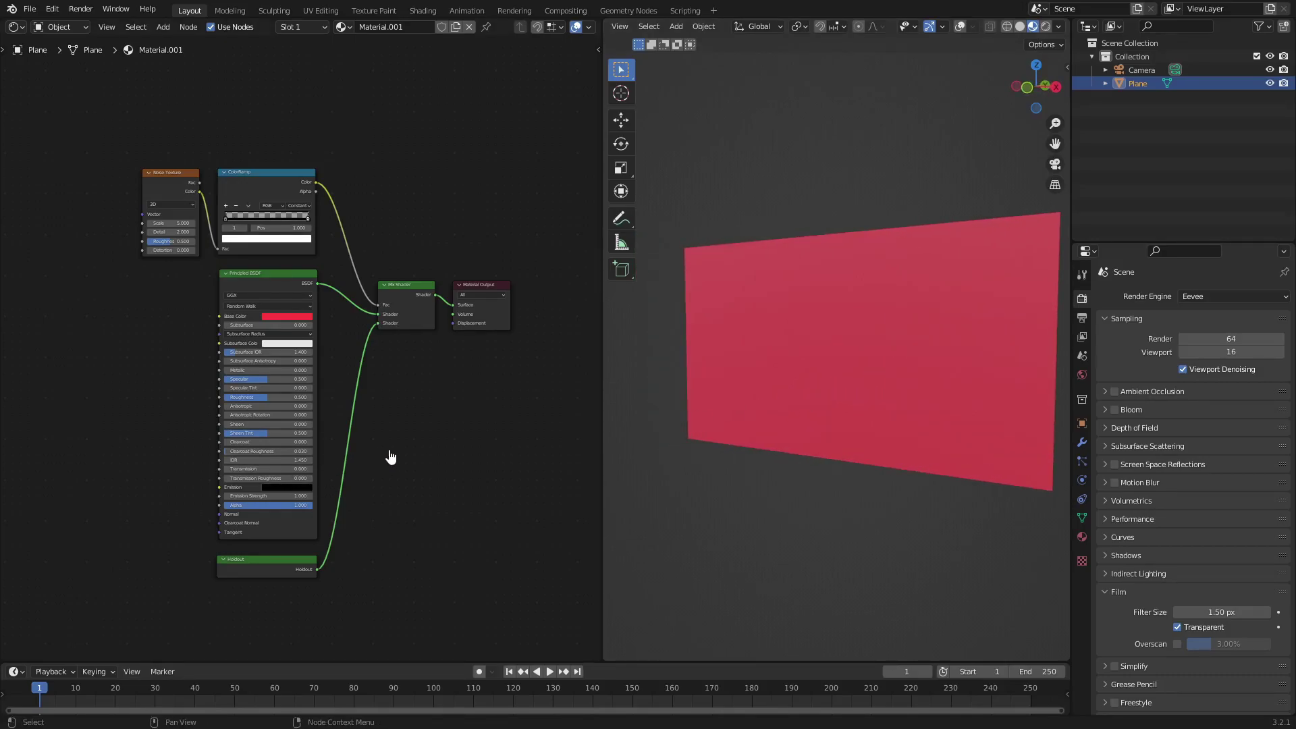
scroll(422, 459, "up", 1)
left_click_drag(389, 634, 51, 85)
left_click(422, 507)
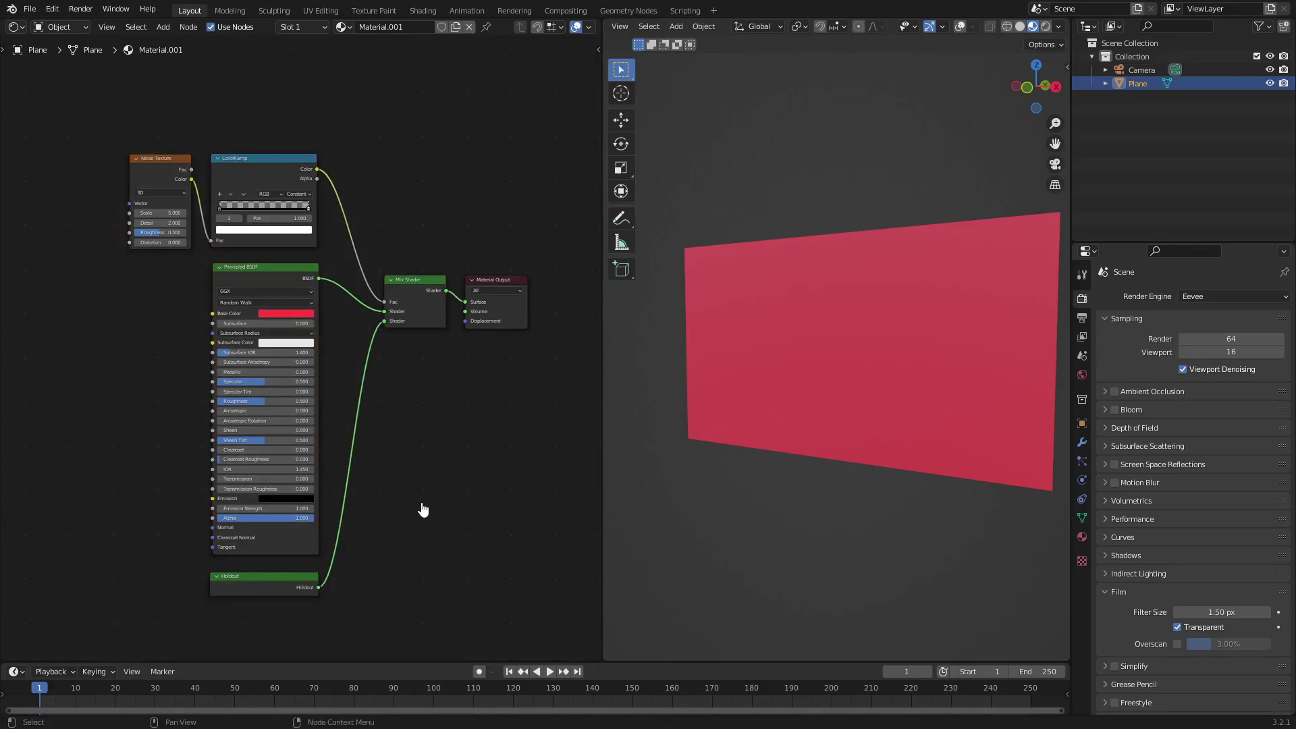
middle_click_drag(406, 446, 389, 426)
scroll(399, 380, "up", 1)
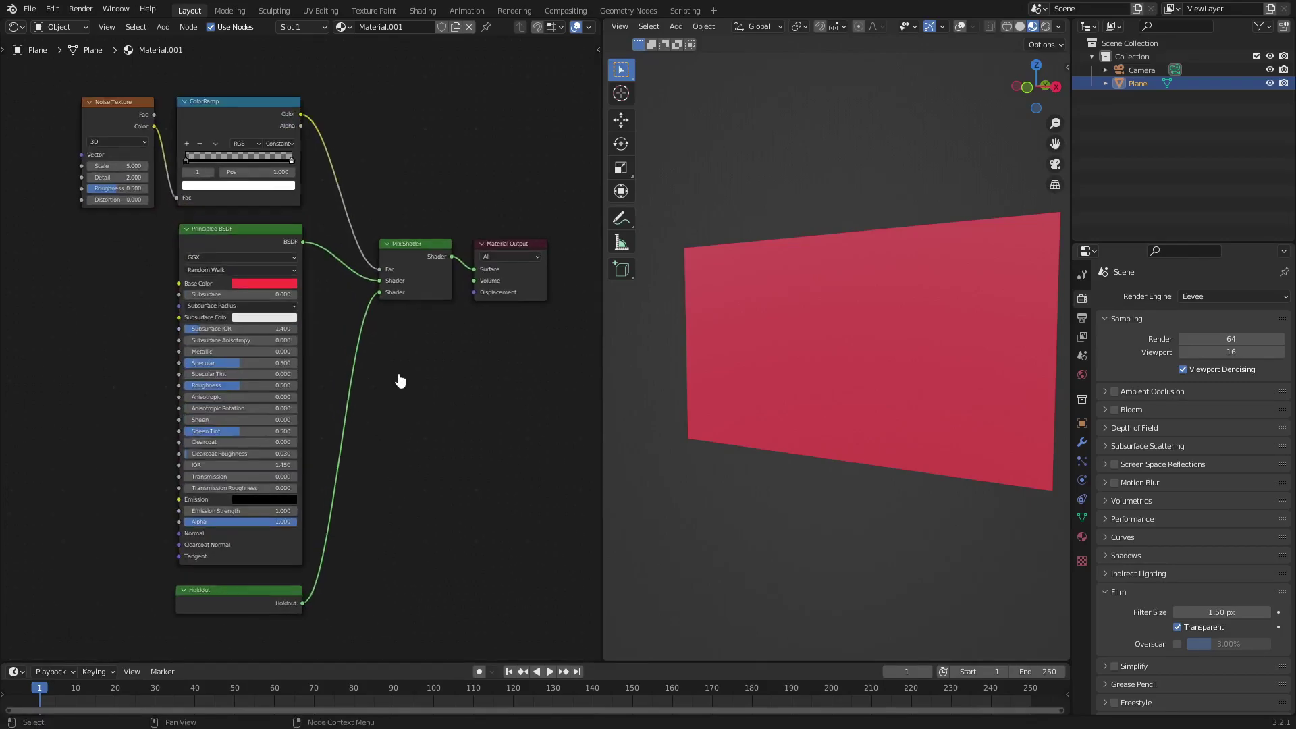
Try to add a second Principled BSDF node to the plane's material
left_click(227, 243)
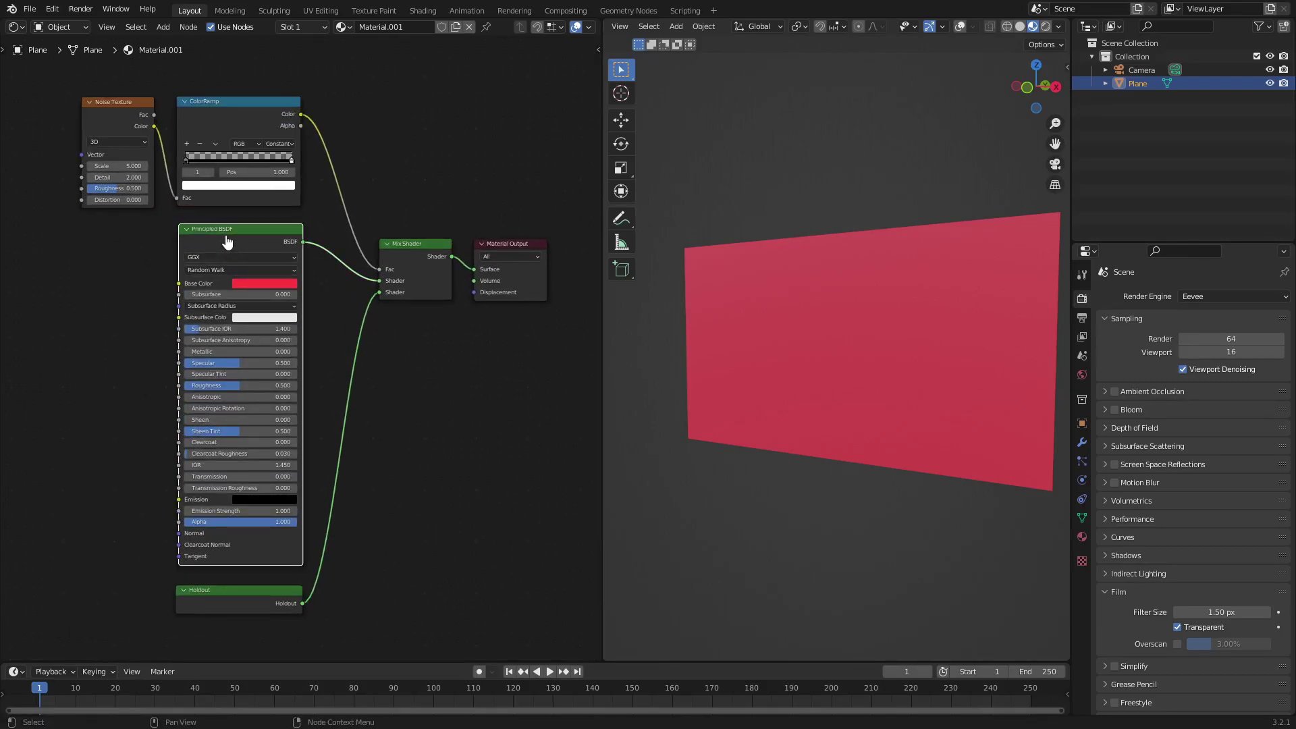
key("shift+a")
left_click(449, 457)
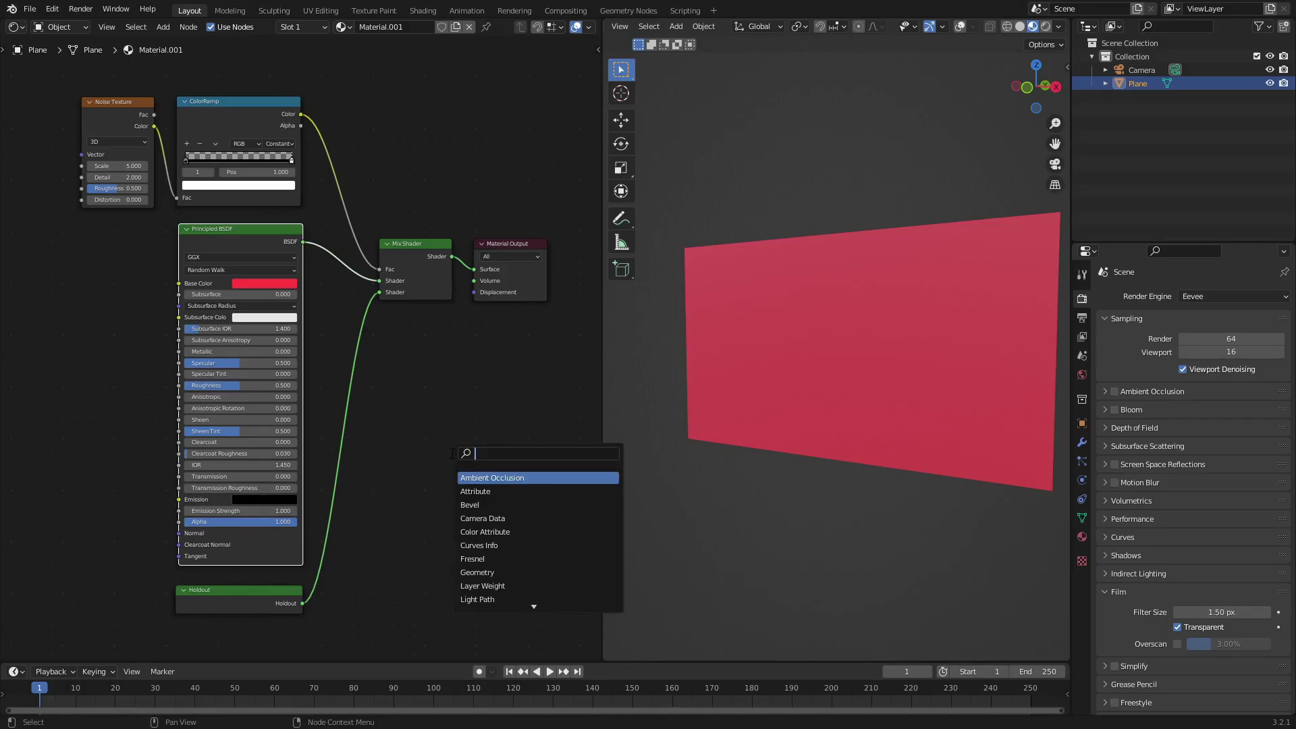
key("Escape")
key("shift+a")
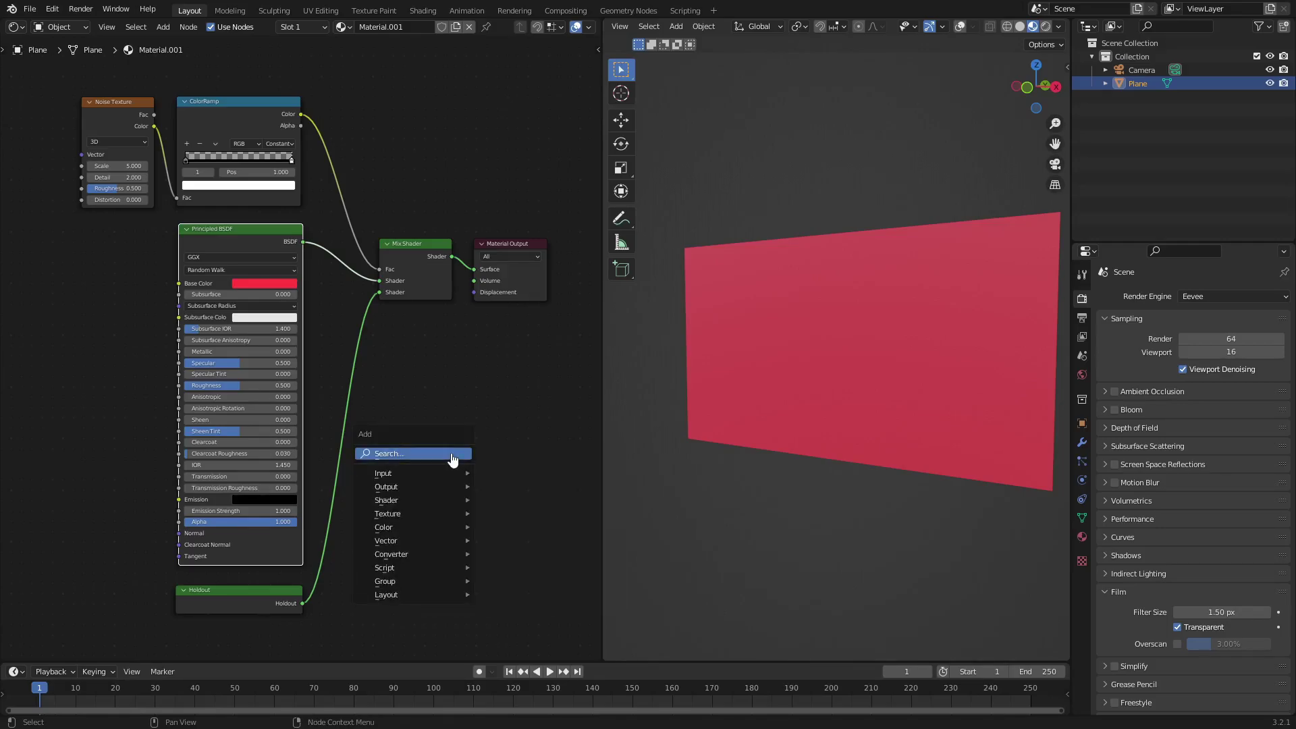
left_click(452, 453)
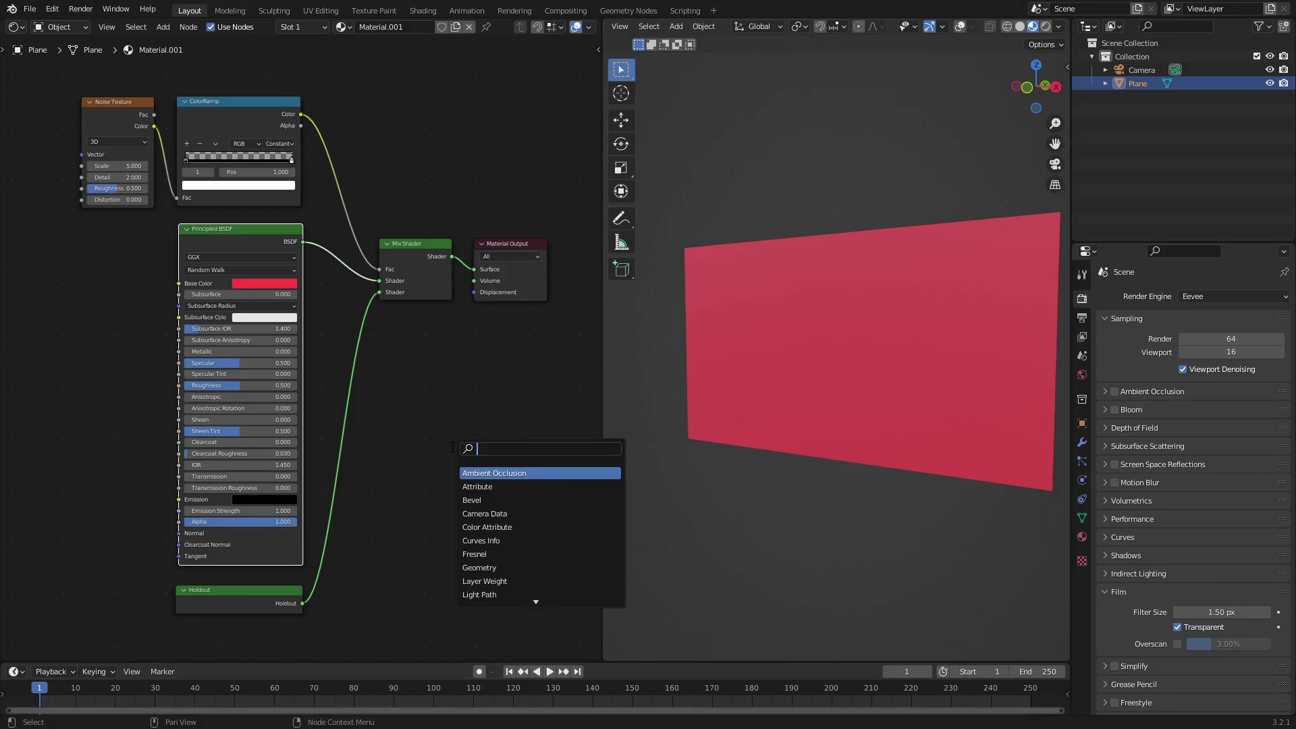
type("princ")
left_click(515, 473)
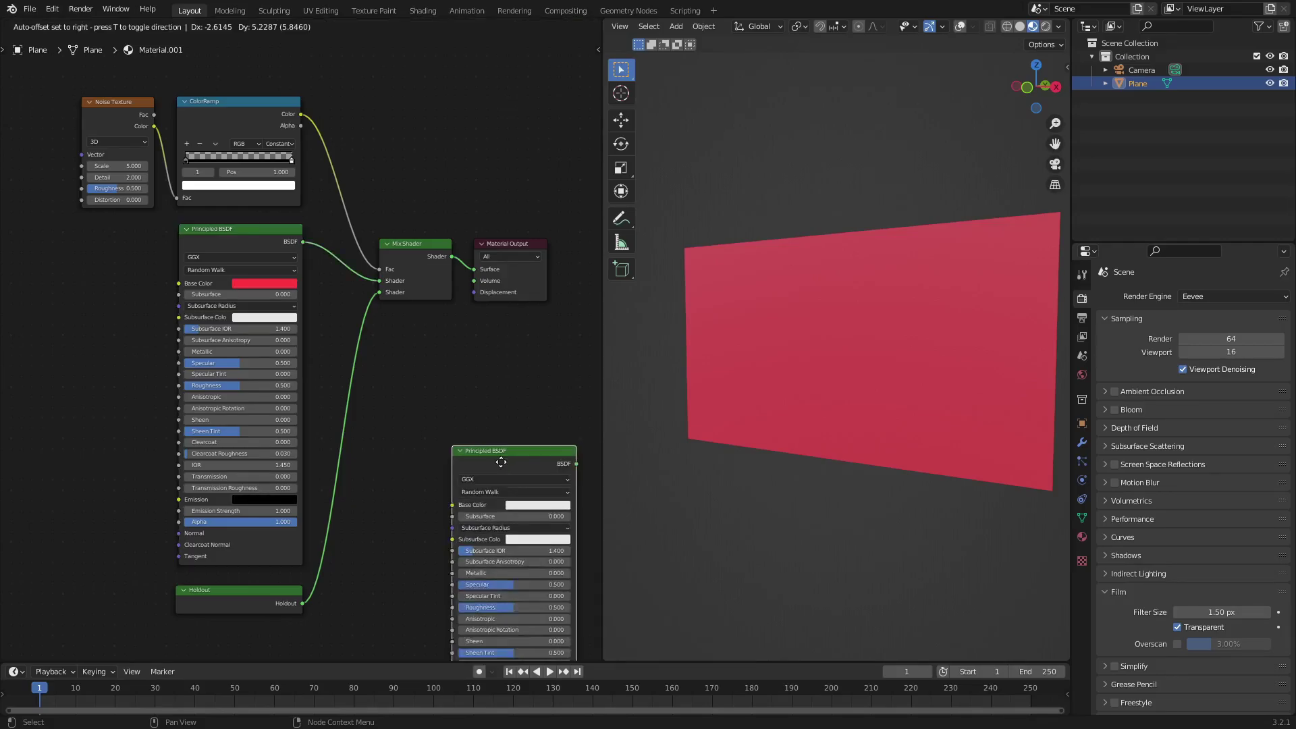
key("Escape")
left_click(299, 251)
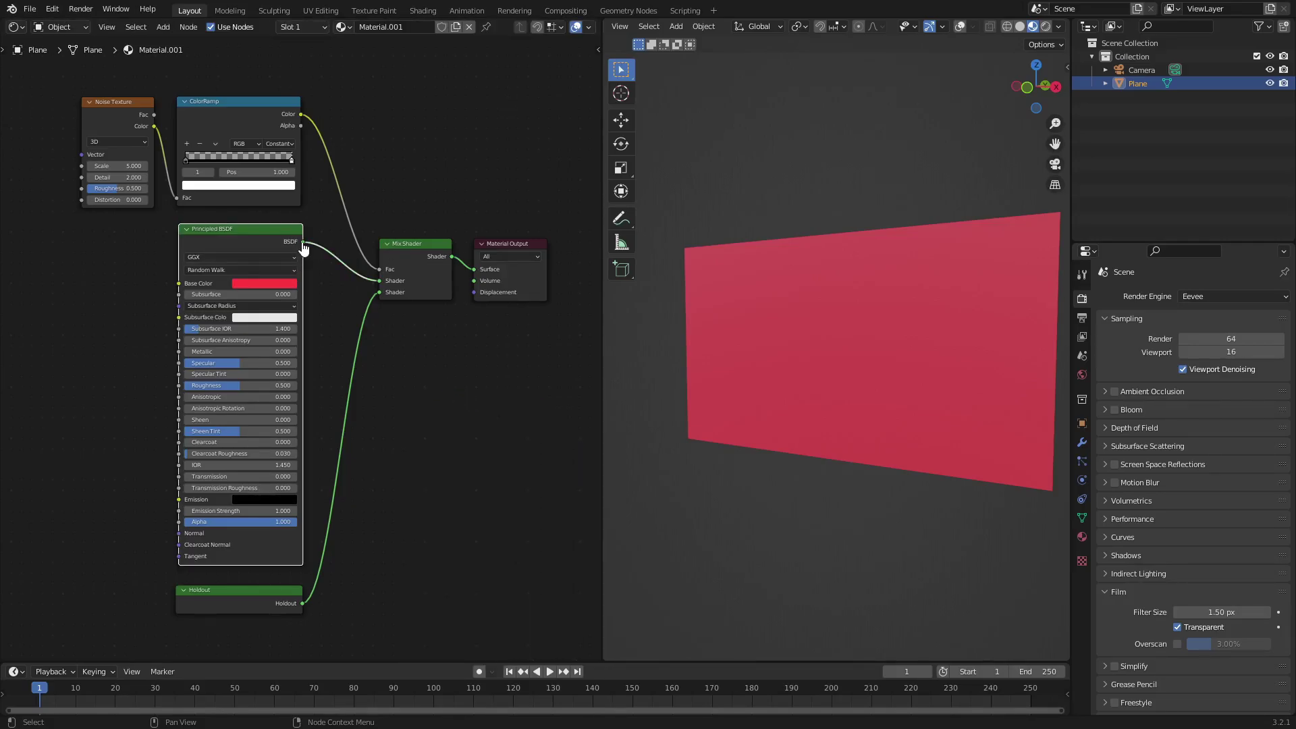
left_click_drag(381, 280, 382, 281)
scroll(387, 285, "up", 5)
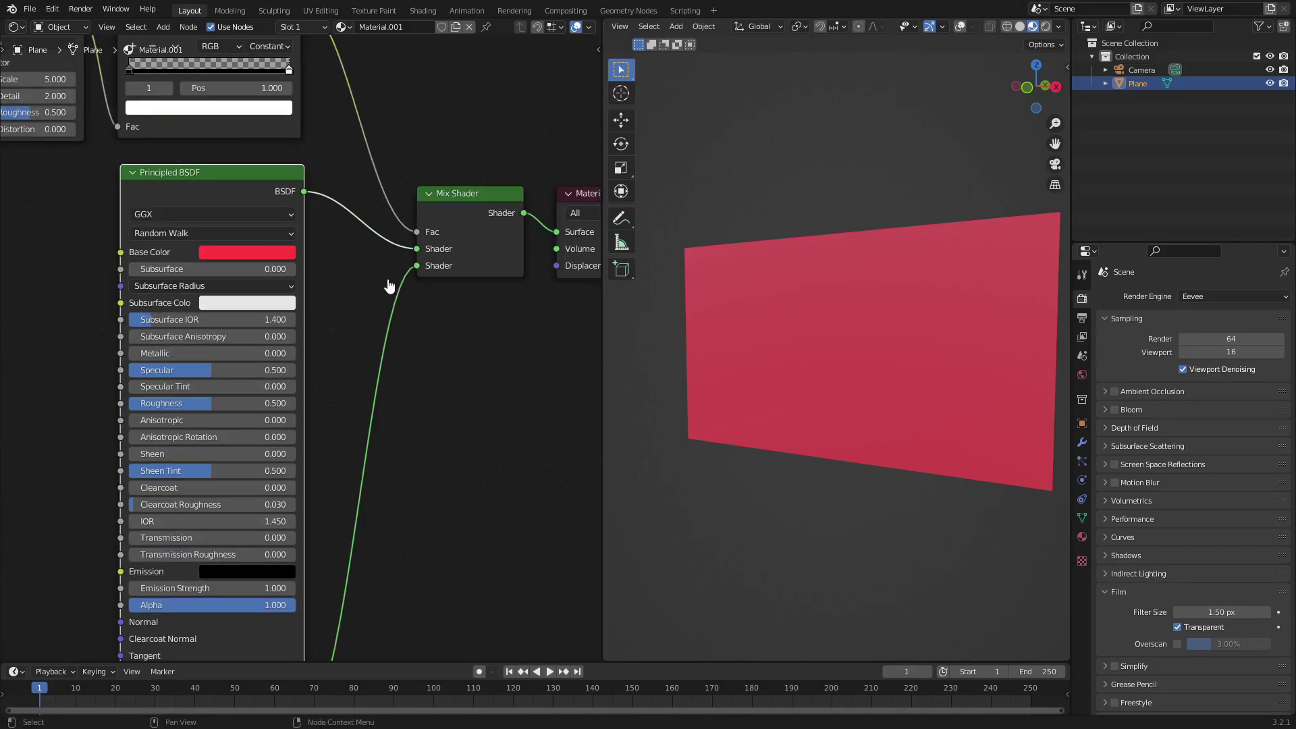
middle_click_drag(382, 261, 241, 248)
scroll(292, 303, "down", 3)
left_click(332, 233)
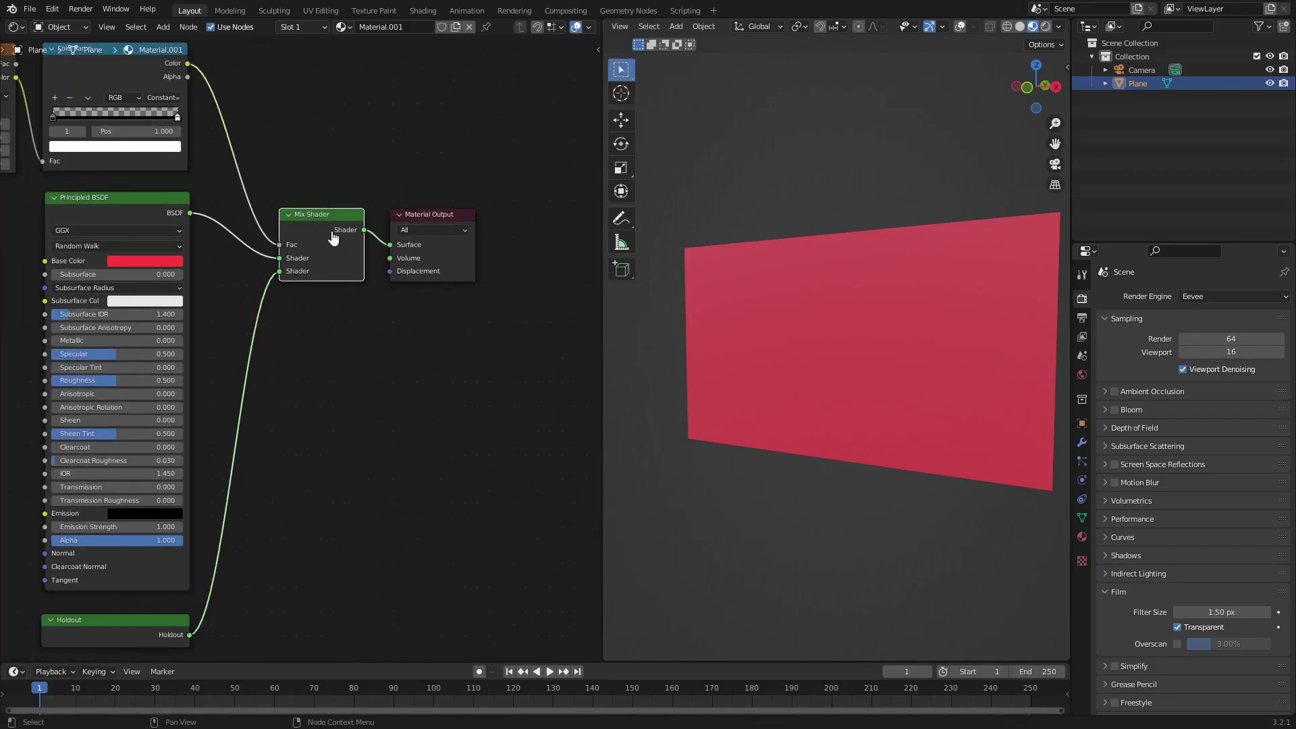
key("shift+a")
left_click(361, 341)
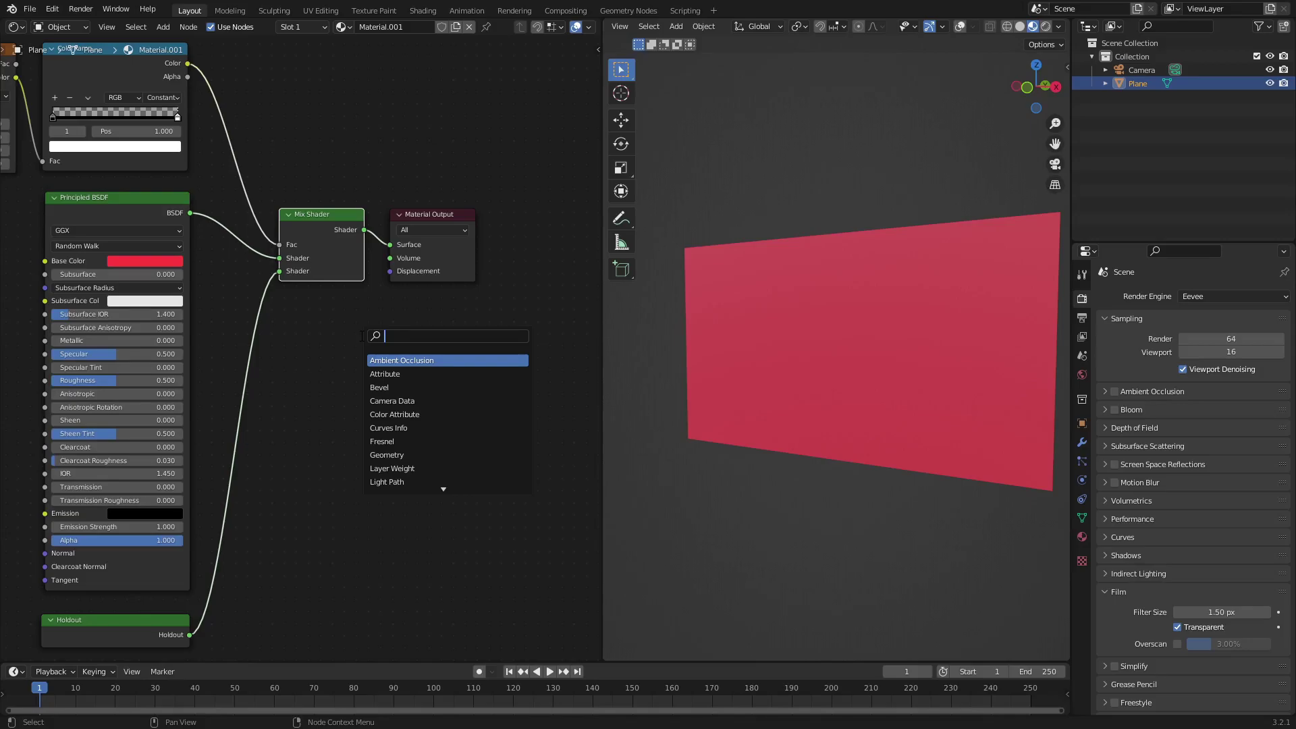
type("mix shader")
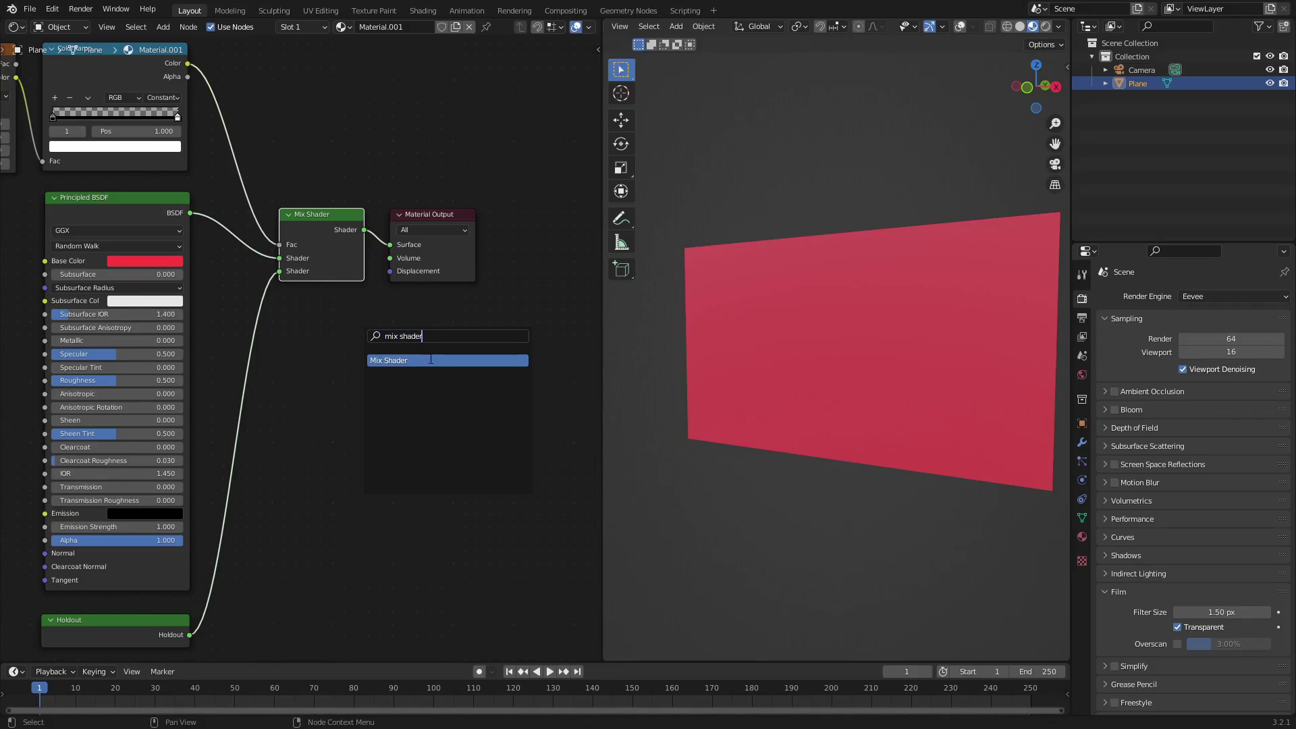
middle_click_drag(275, 506, 345, 351)
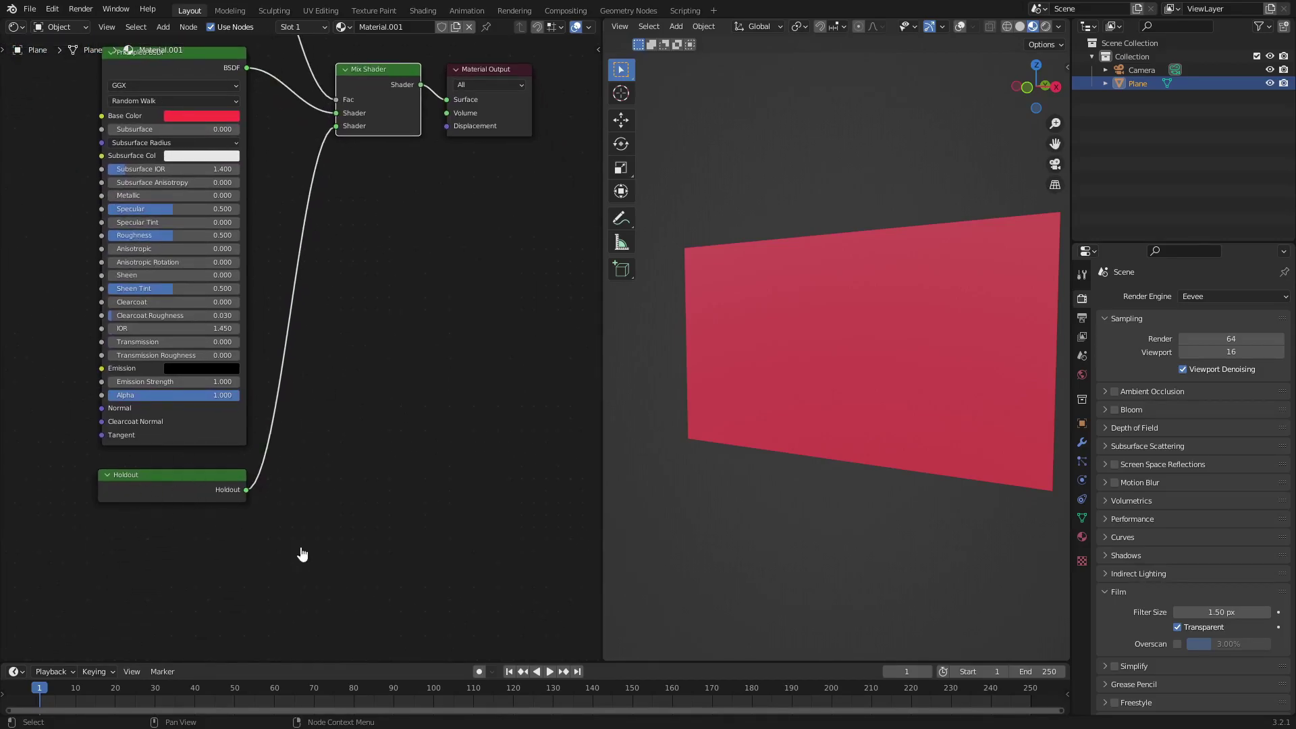
Try adding a second Holdout node below the existing one, then delete it
key("shift+a")
left_click(364, 507)
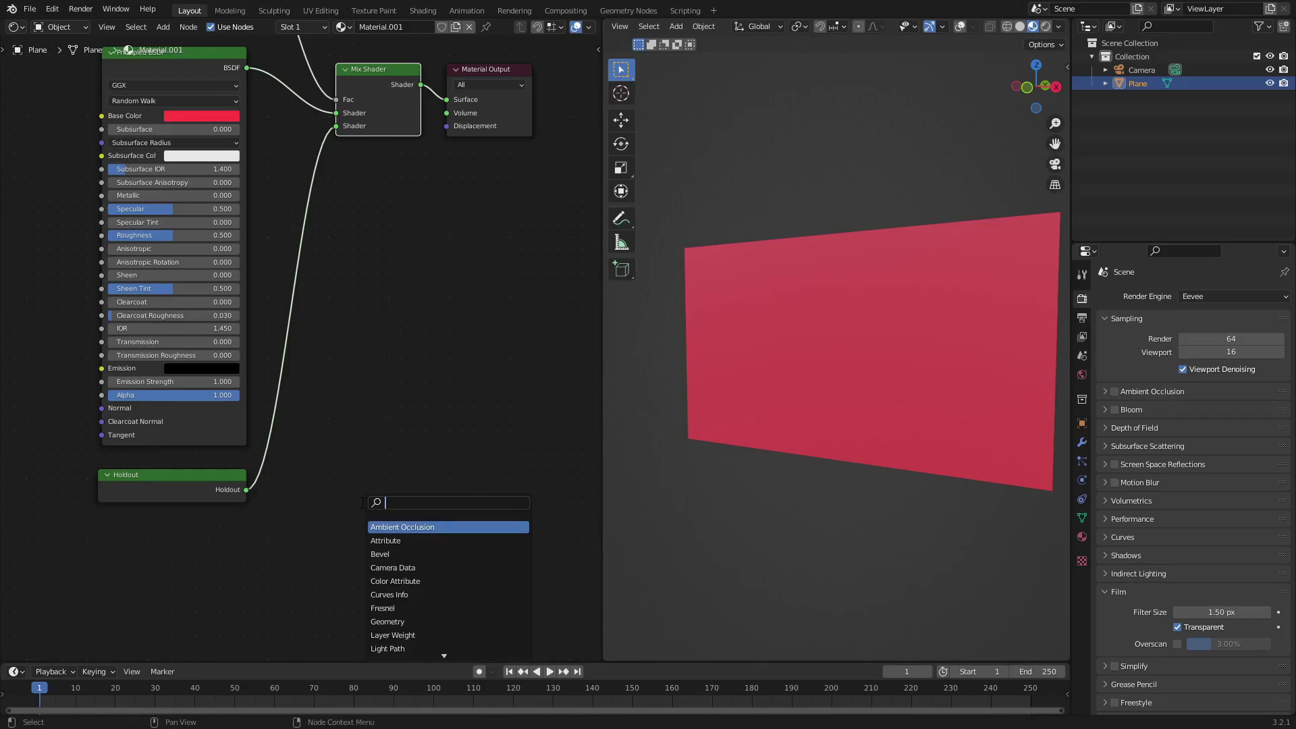
type("hold")
key("Return")
left_click(265, 563)
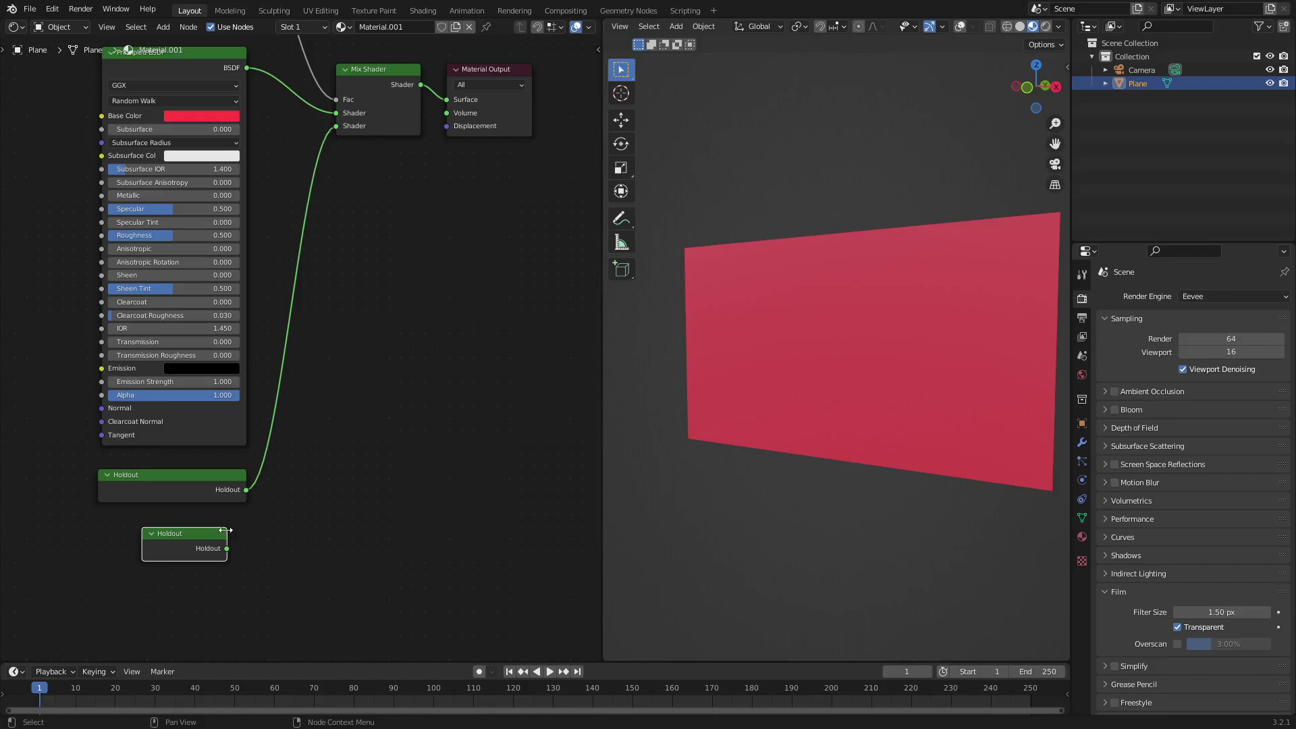
left_click_drag(226, 530, 413, 530)
key("x")
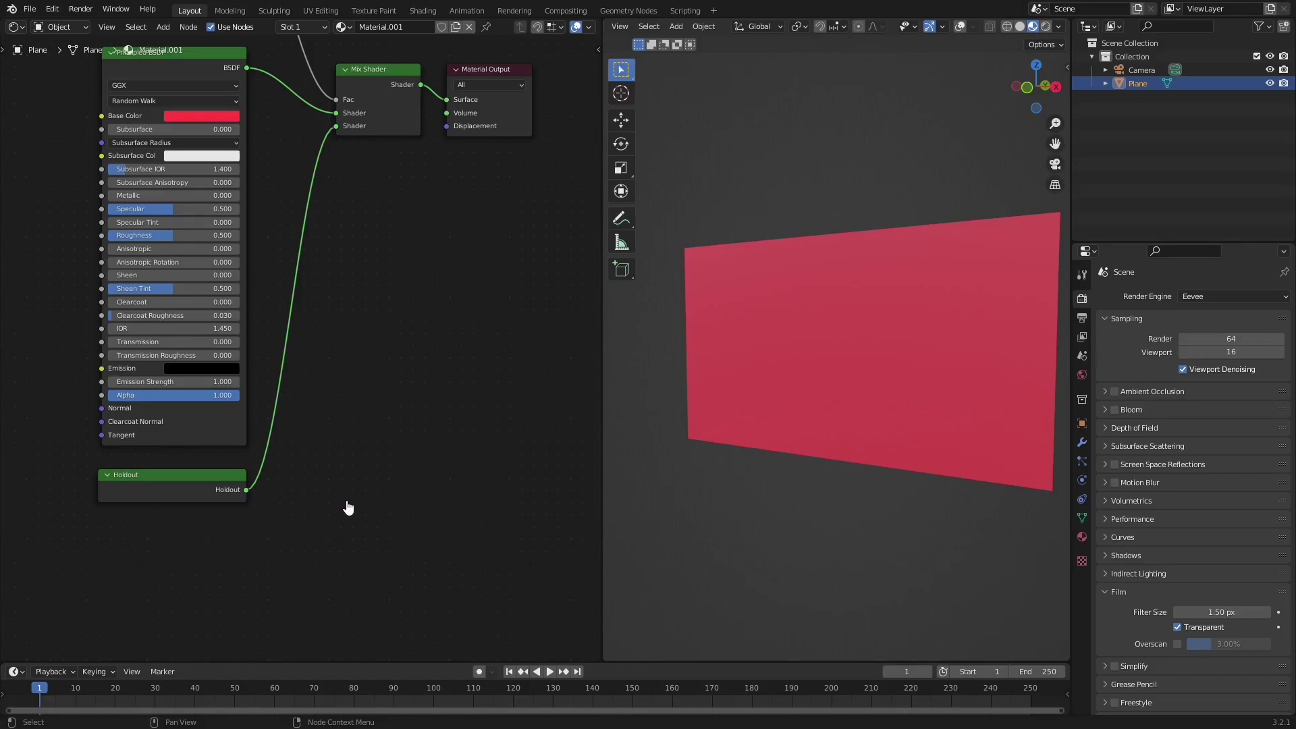
Select the Noise Texture and ColorRamp nodes above the Principled BSDF and nudge them slightly
middle_click_drag(401, 345, 431, 486)
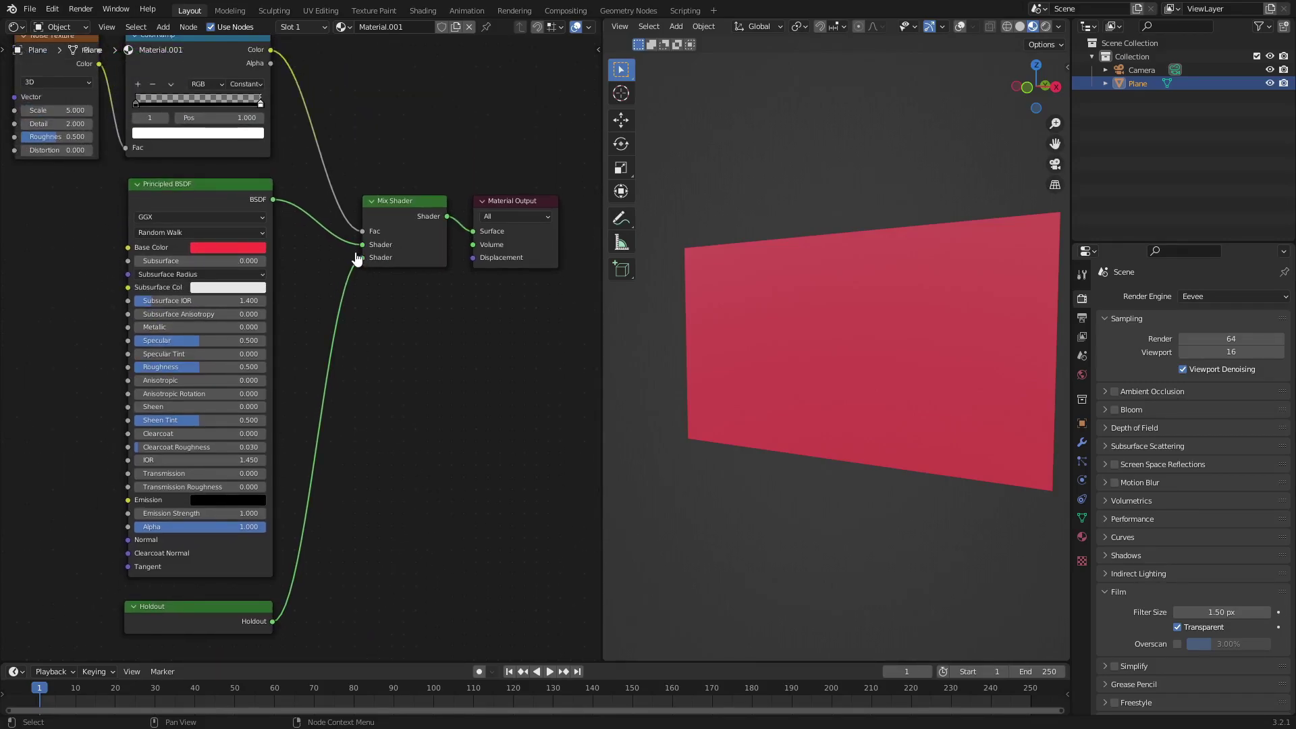
middle_click_drag(358, 249, 468, 392)
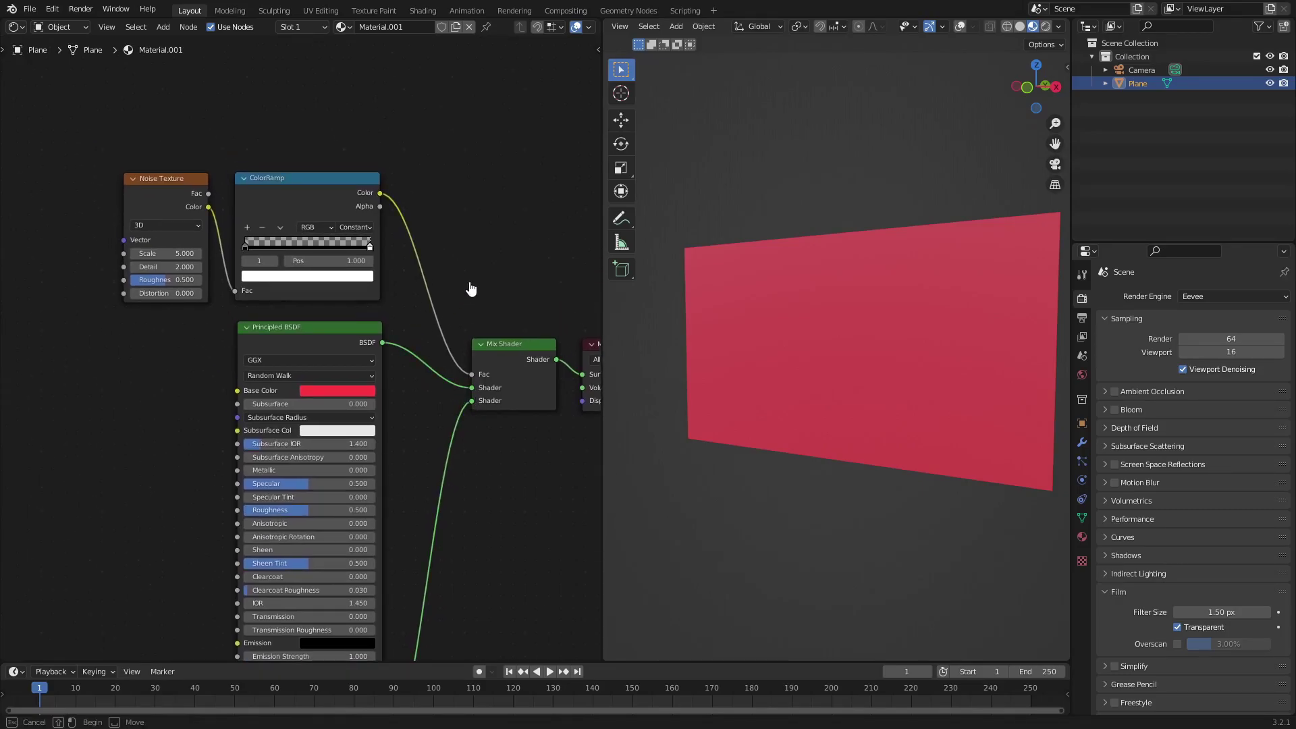
left_click_drag(470, 286, 68, 106)
left_click_drag(495, 270, 74, 128)
left_click_drag(150, 181, 178, 170)
left_click(154, 179)
left_click(175, 171)
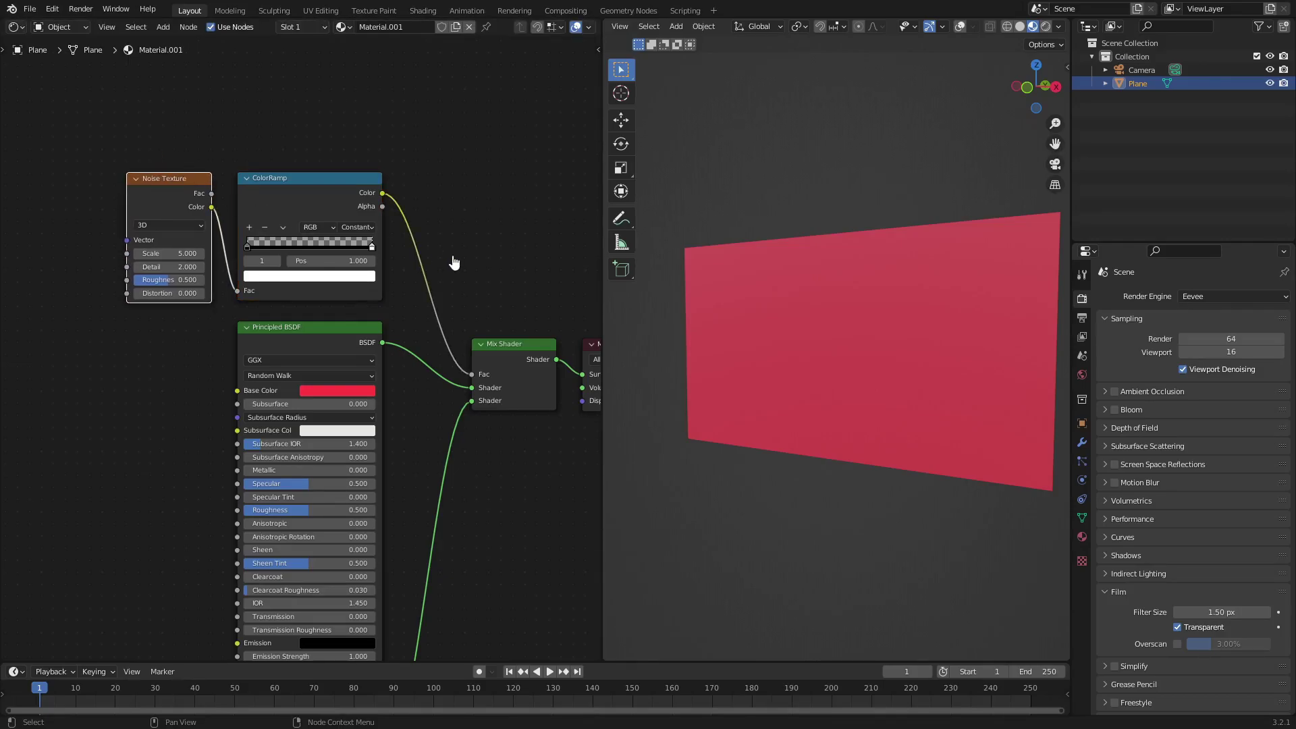
Try adding a second ColorRamp node above the Mix Shader, then delete it
key("shift+a")
left_click(484, 161)
type("c")
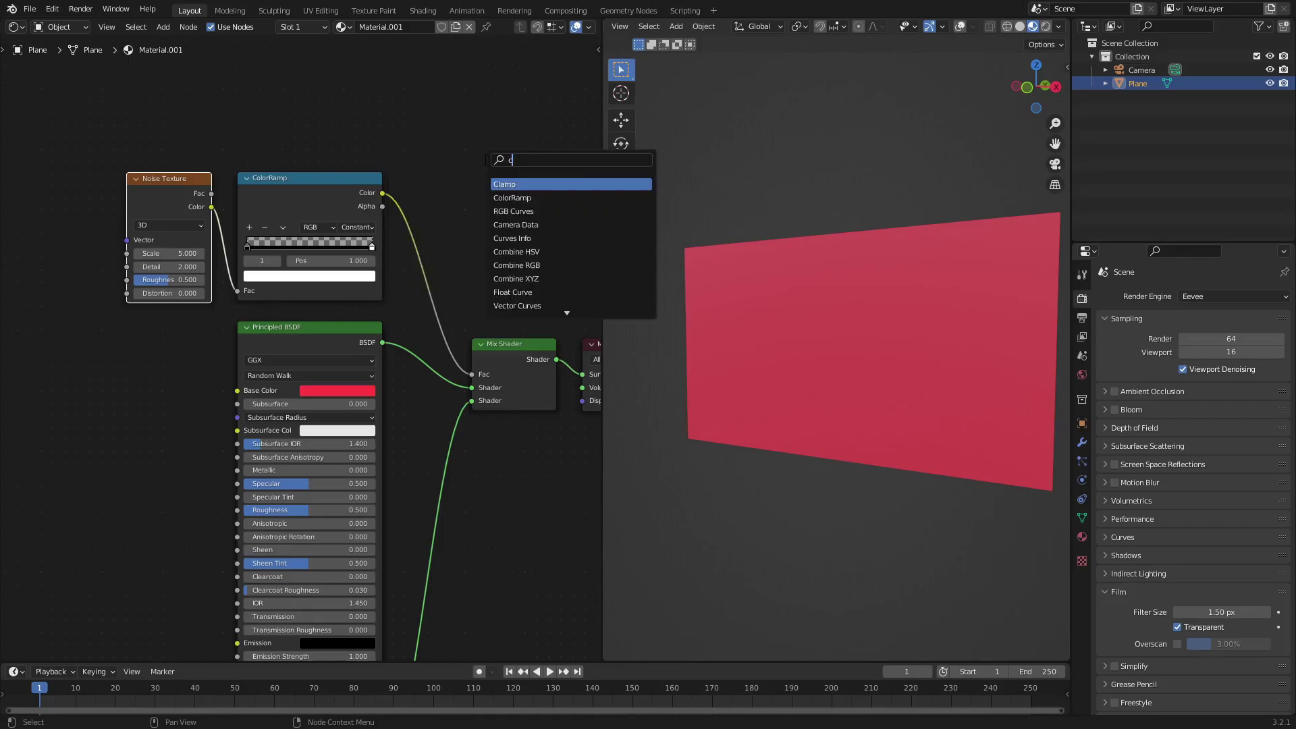
type("olor ramp")
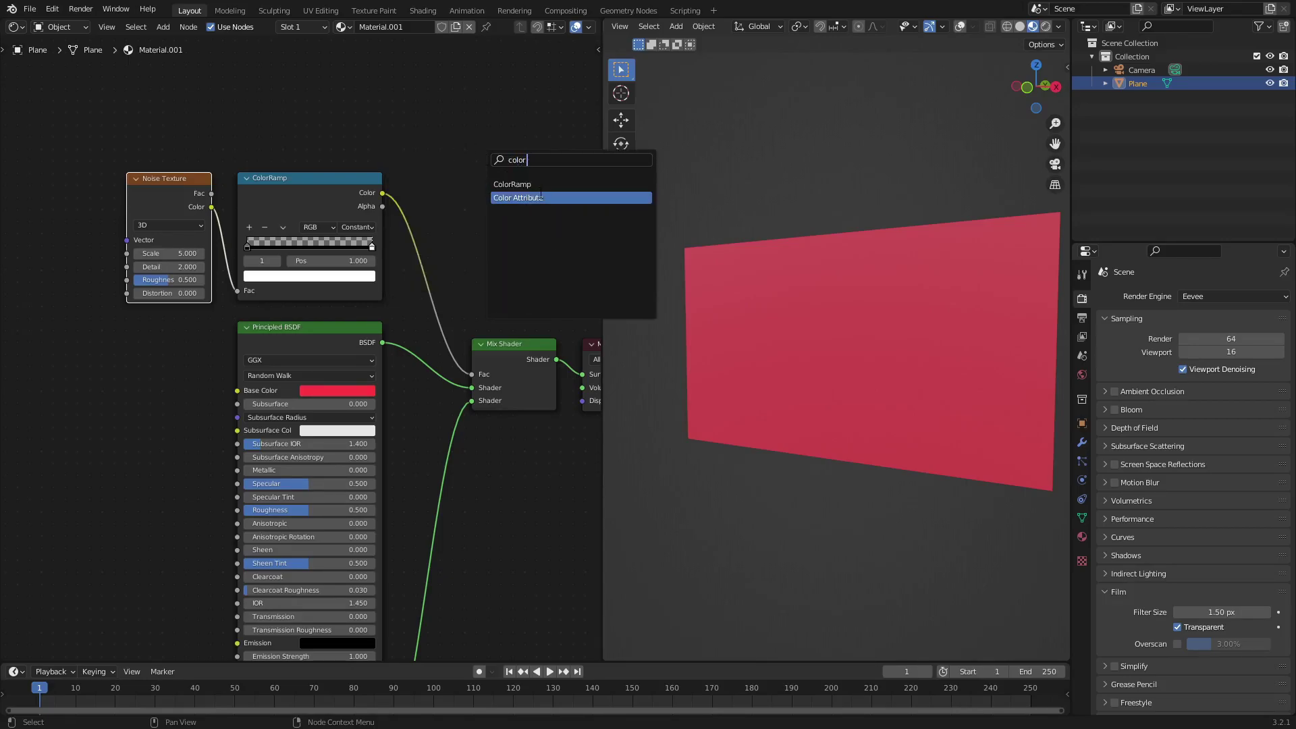
key("Return")
middle_click_drag(438, 148, 406, 147)
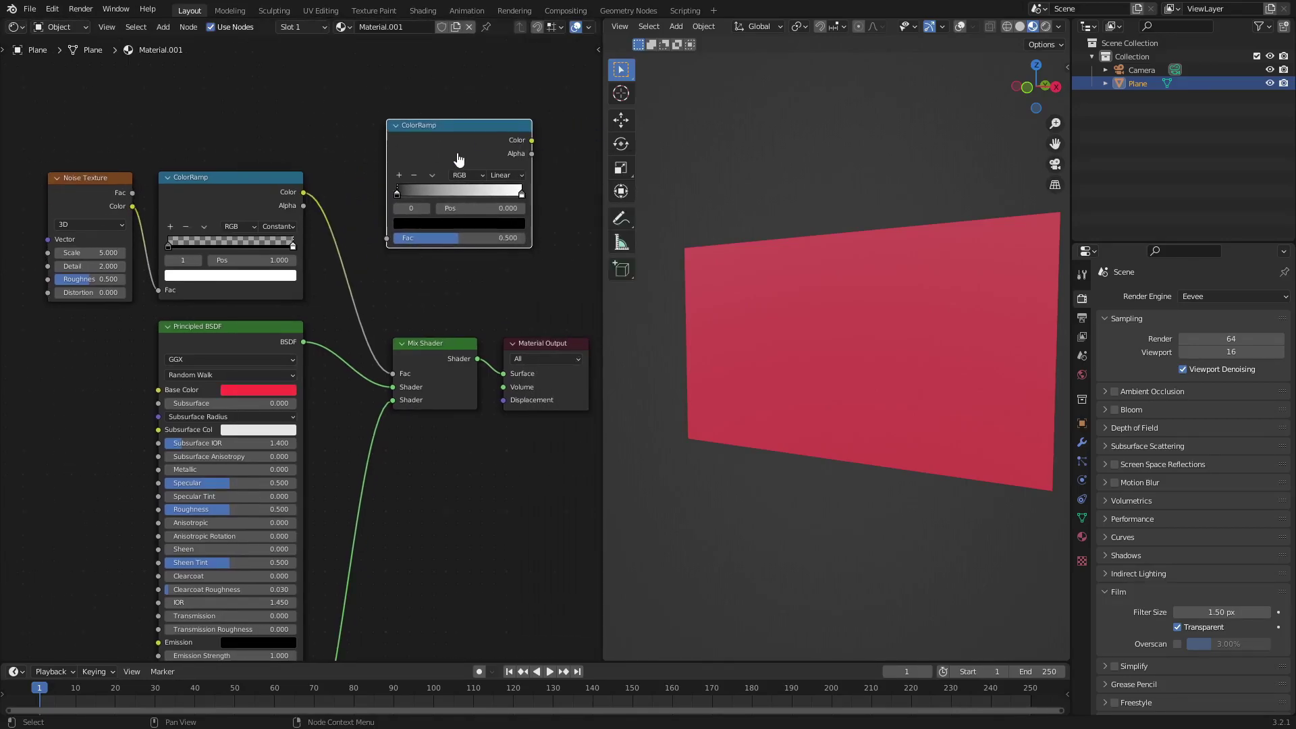
left_click_drag(440, 131, 438, 153)
key("x")
Examine the ColorRamp's white end stop and its black start stop
left_click(223, 190)
scroll(223, 193, "up", 1)
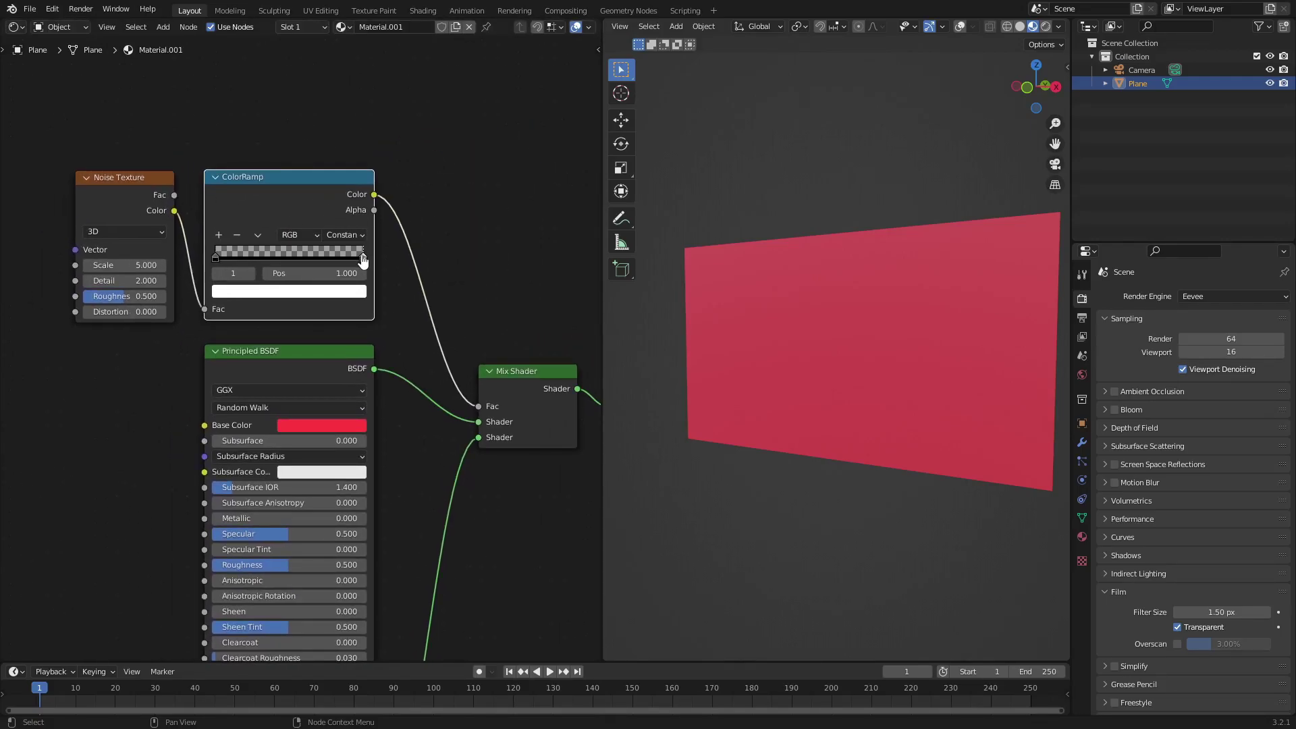
mouse_move(363, 258)
left_mouse_down()
mouse_move(305, 260)
mouse_move(377, 264)
left_mouse_up()
left_click(215, 257)
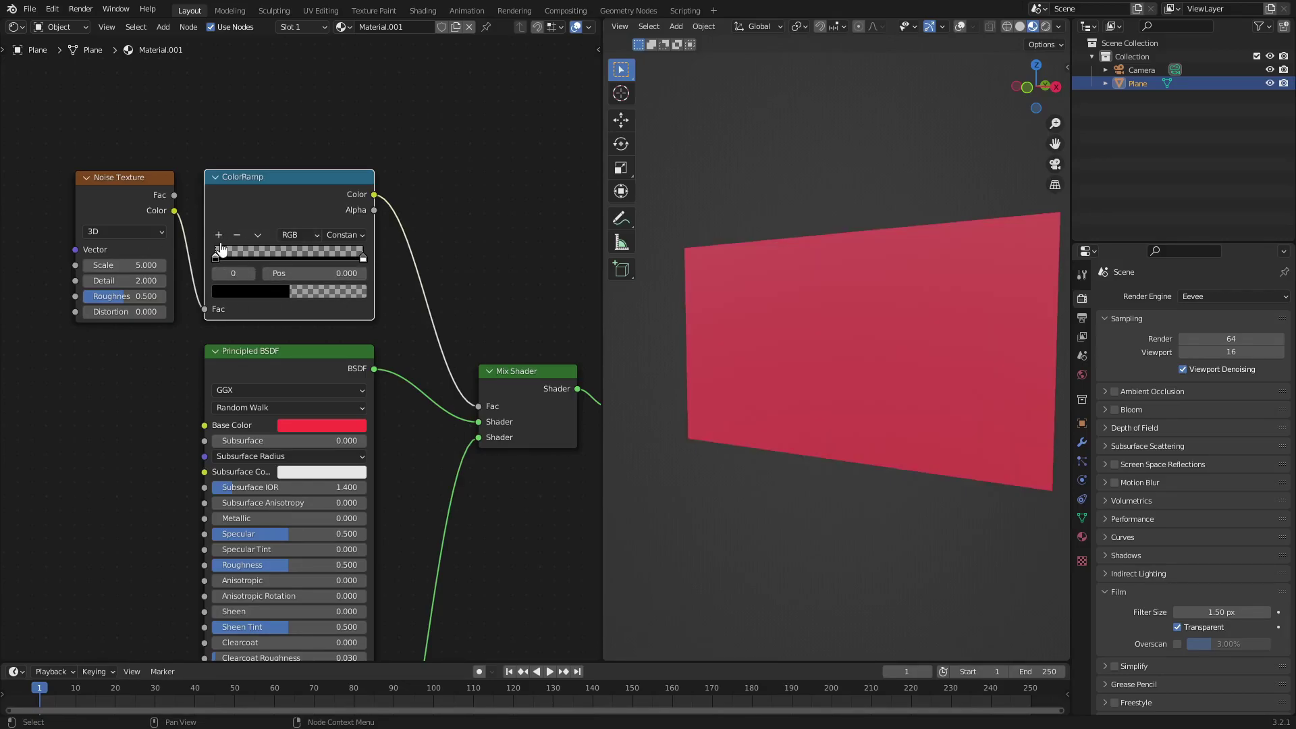
Switch the ColorRamp's interpolation to Linear for comparison and set it back to Constant
left_click(346, 236)
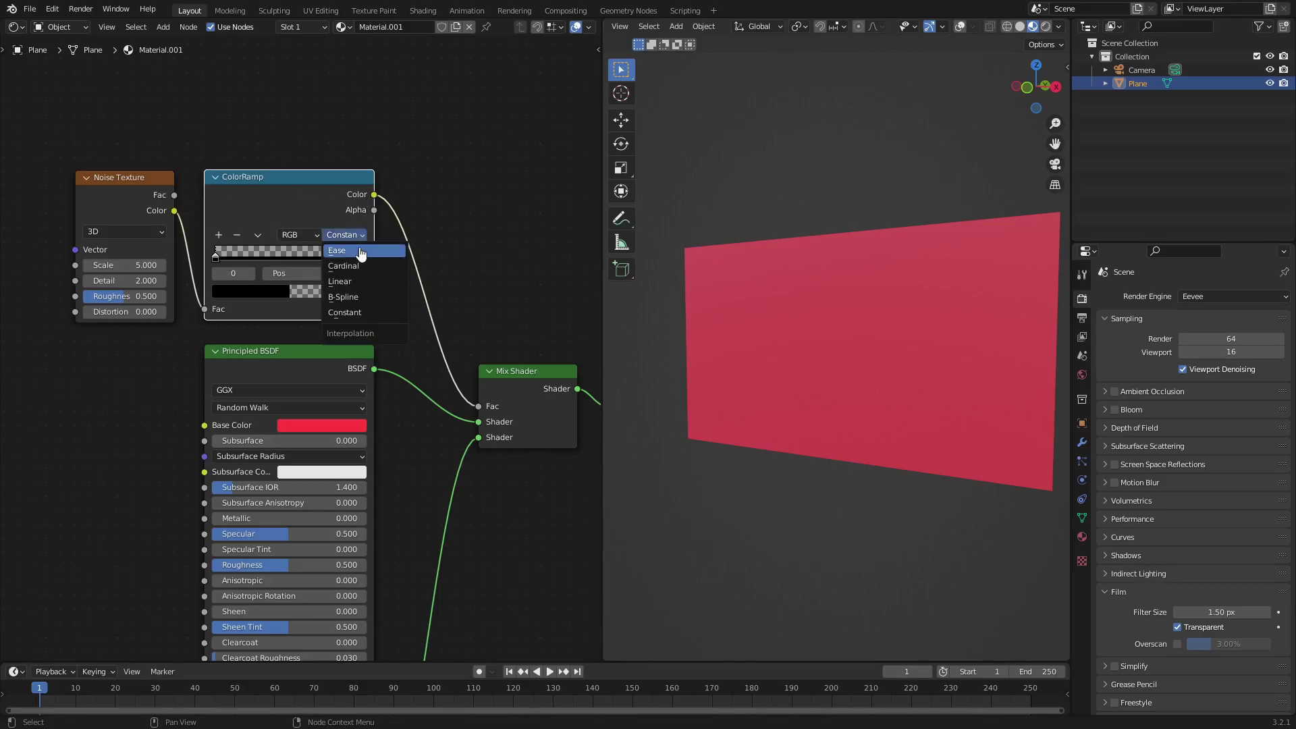
left_click(358, 280)
left_click(356, 240)
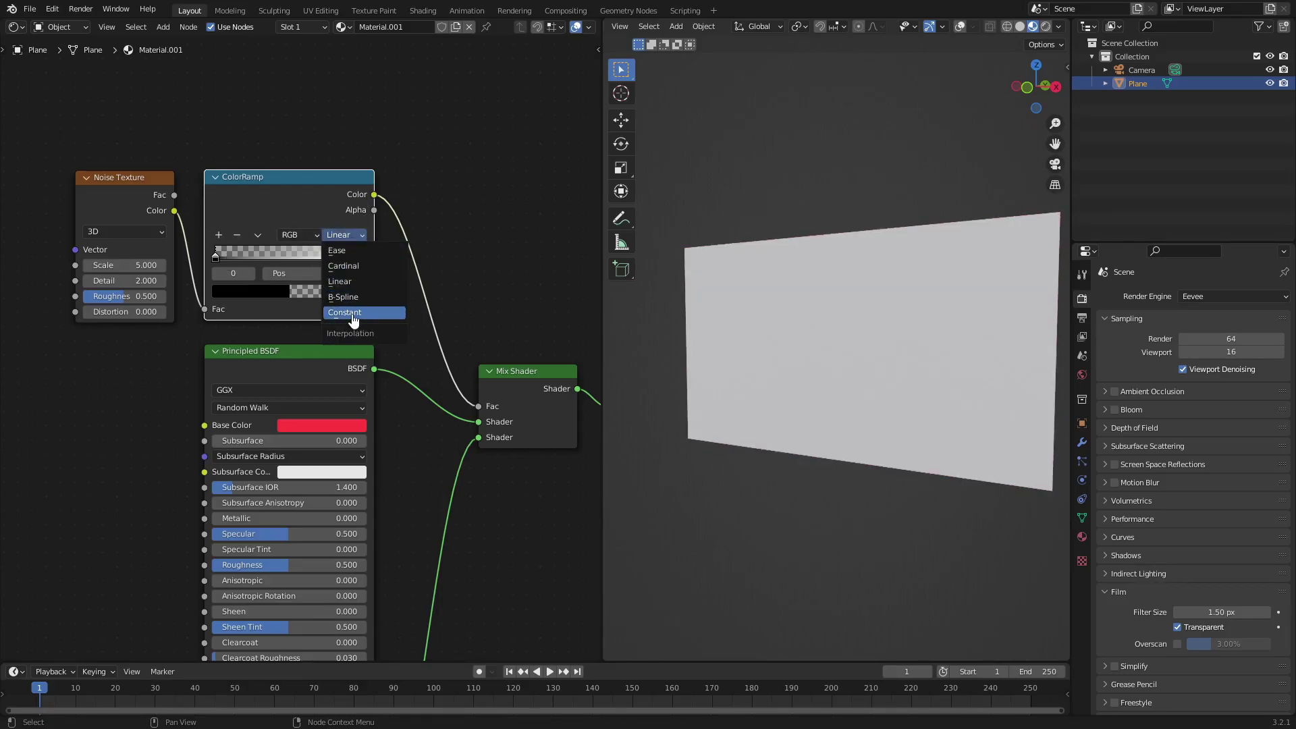
left_click(358, 329)
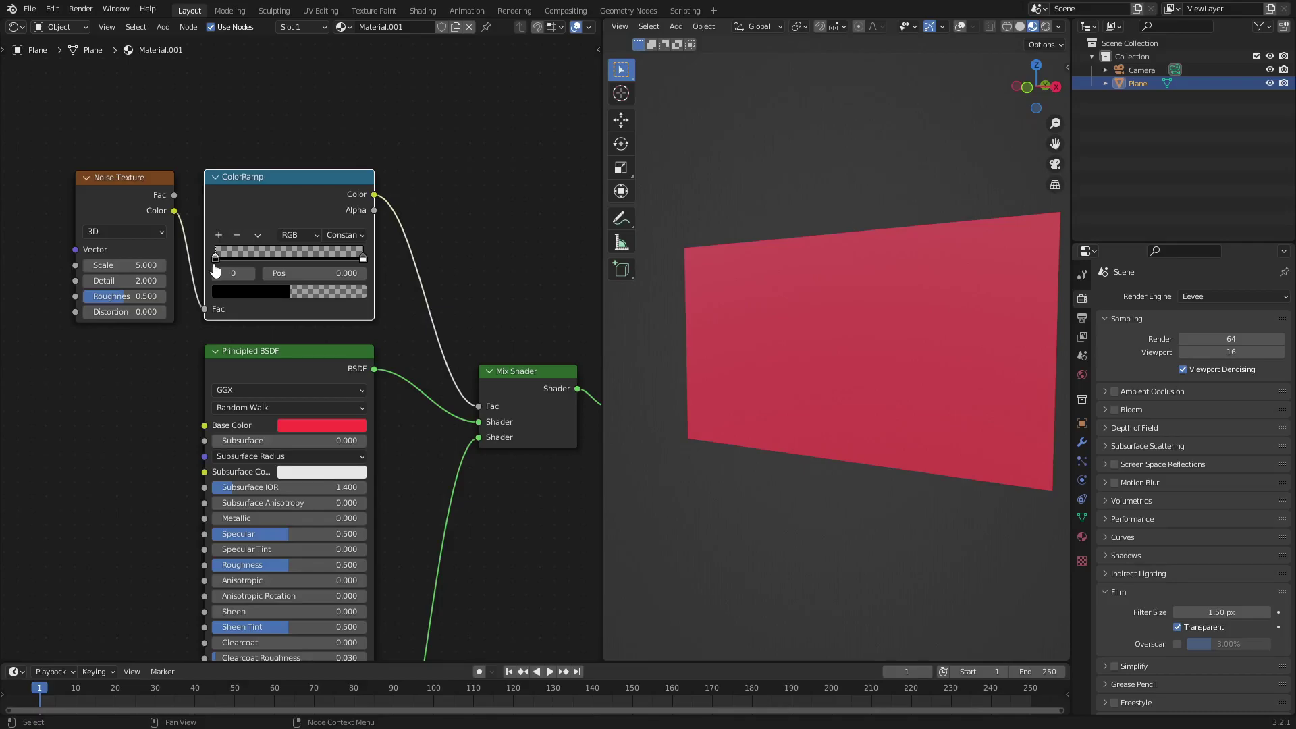
Inspect the color and alpha values of the ColorRamp's black stop
left_click(280, 299)
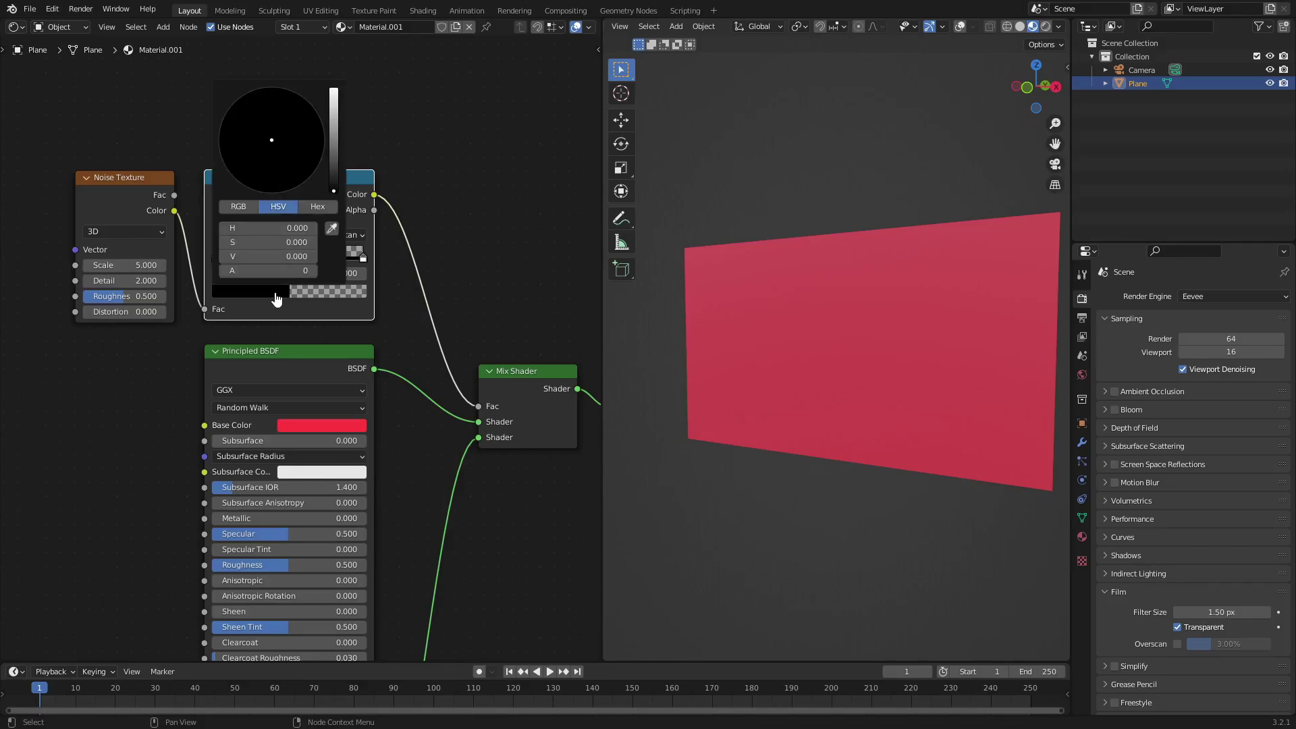
mouse_move(219, 271)
left_mouse_down()
mouse_move(318, 271)
mouse_move(229, 273)
left_mouse_up()
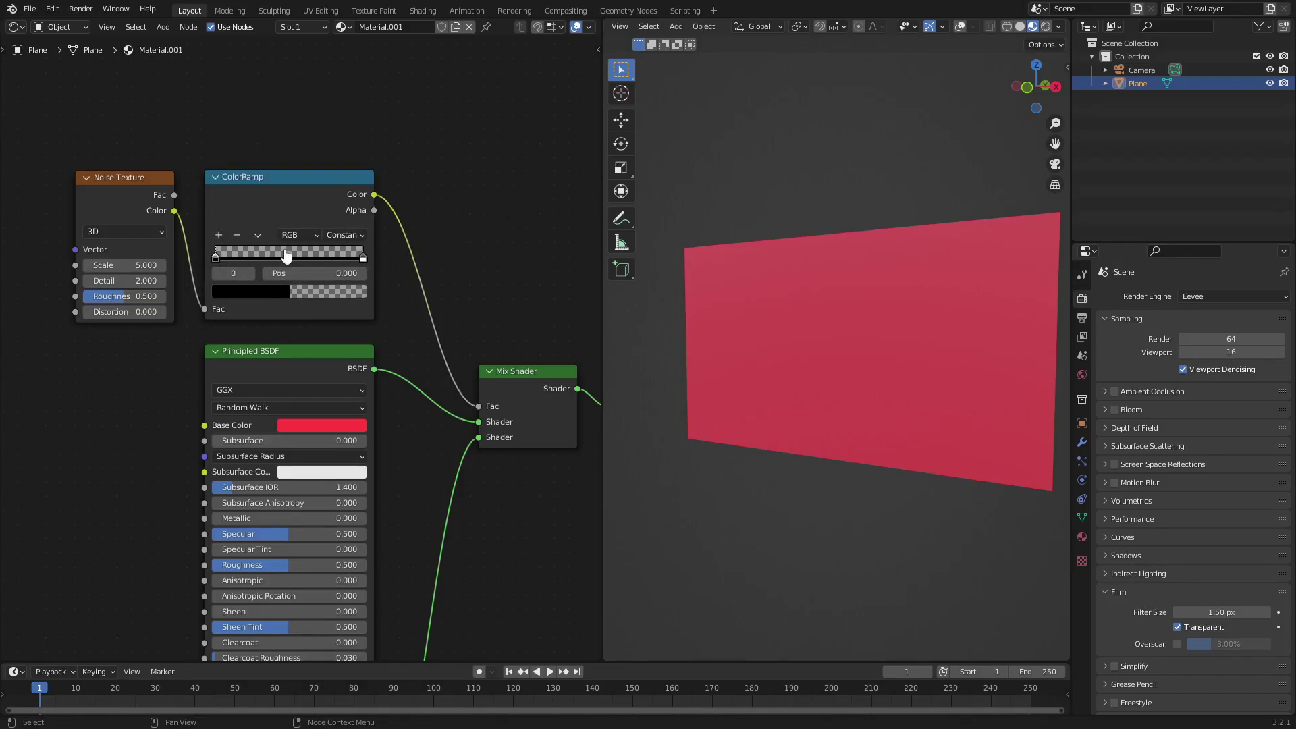
scroll(286, 255, "up", 1)
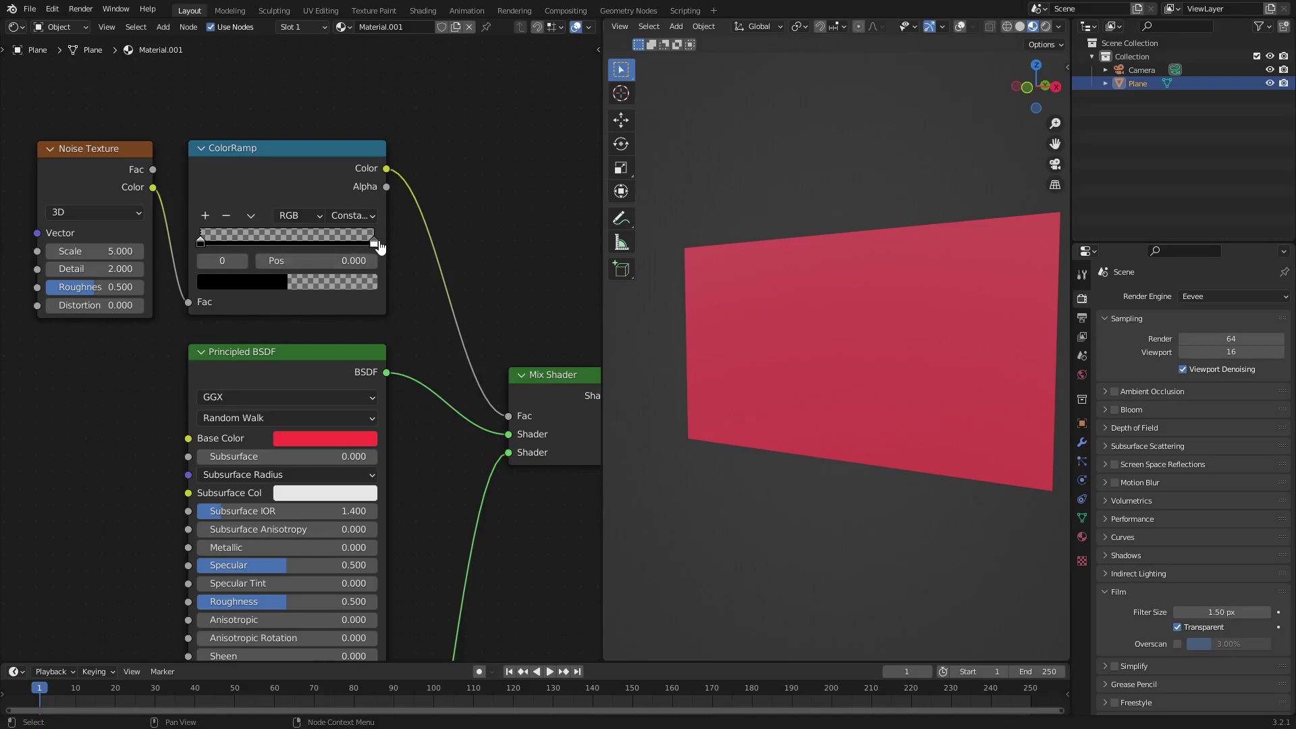
left_click(264, 284)
Choose Constant as the ColorRamp's interpolation and select its white stop
left_click(357, 216)
left_click(352, 307)
left_click(374, 244)
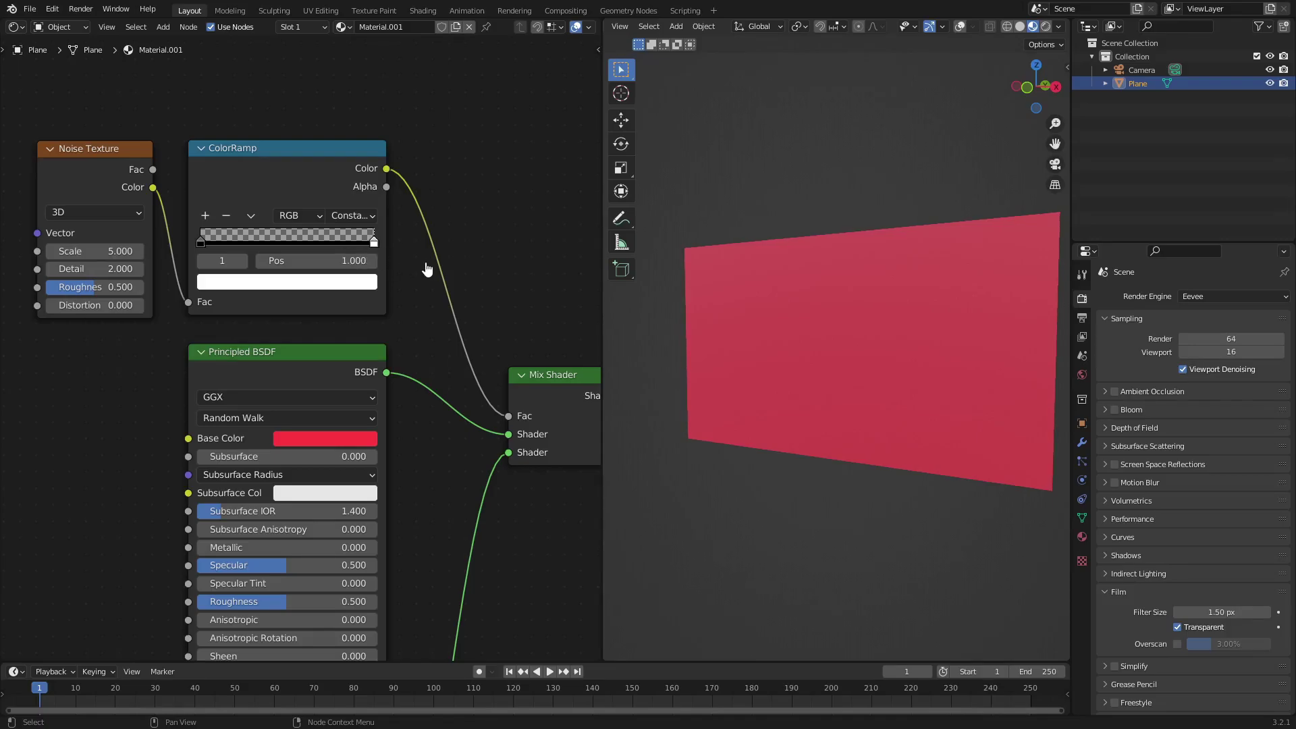
Disconnect the Noise Texture from the ColorRamp's Fac input and link the ColorRamp's Color output to the Mix Shader's Fac input
left_click_drag(189, 302, 489, 271)
left_click_drag(385, 177, 511, 419)
scroll(511, 420, "down", 2)
middle_click_drag(518, 398, 225, 351)
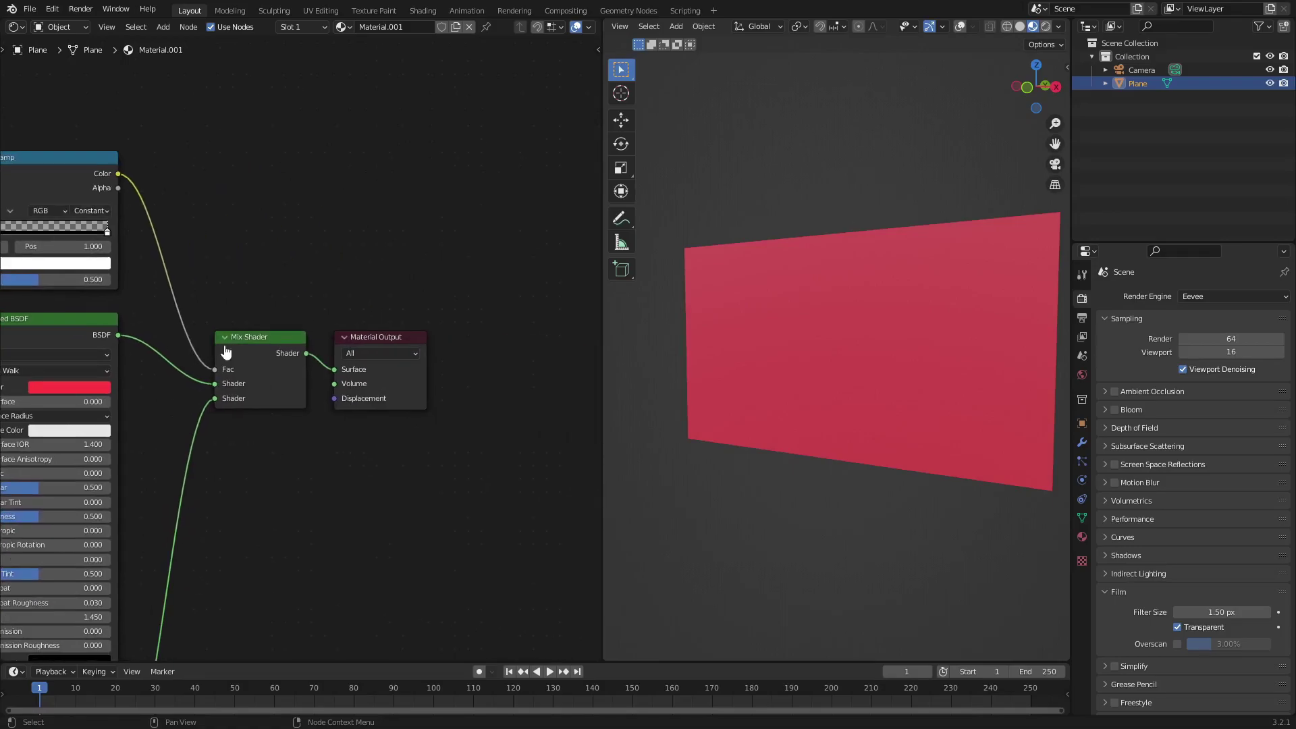
middle_click_drag(201, 301, 446, 335)
scroll(311, 312, "up", 2)
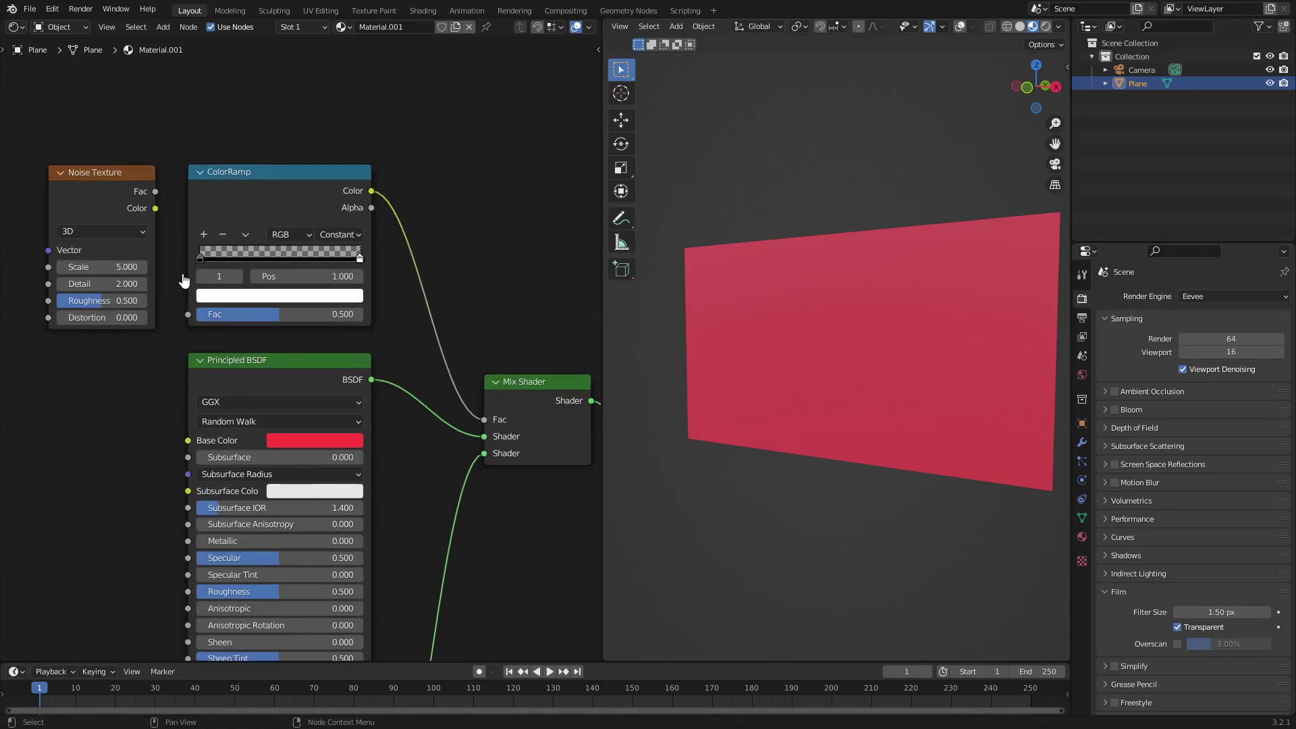
middle_click_drag(182, 279, 322, 302)
key("shift+a")
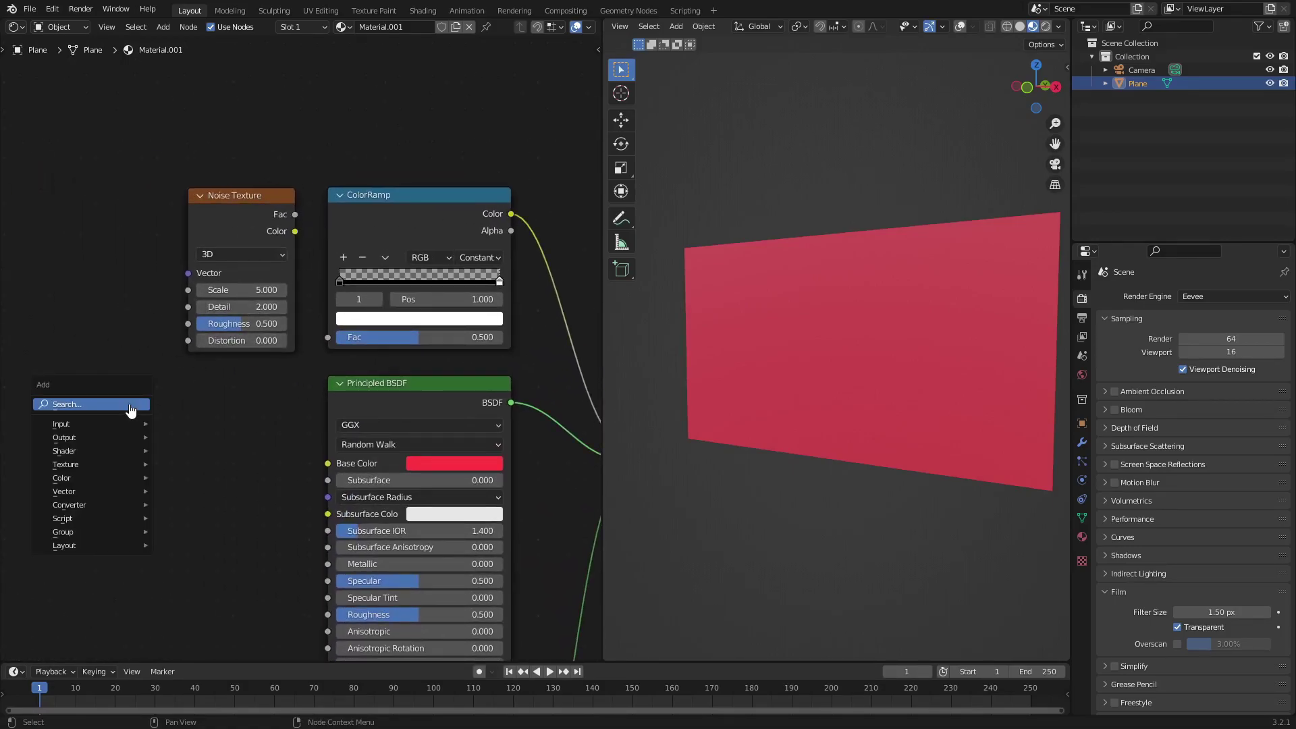
type("noise")
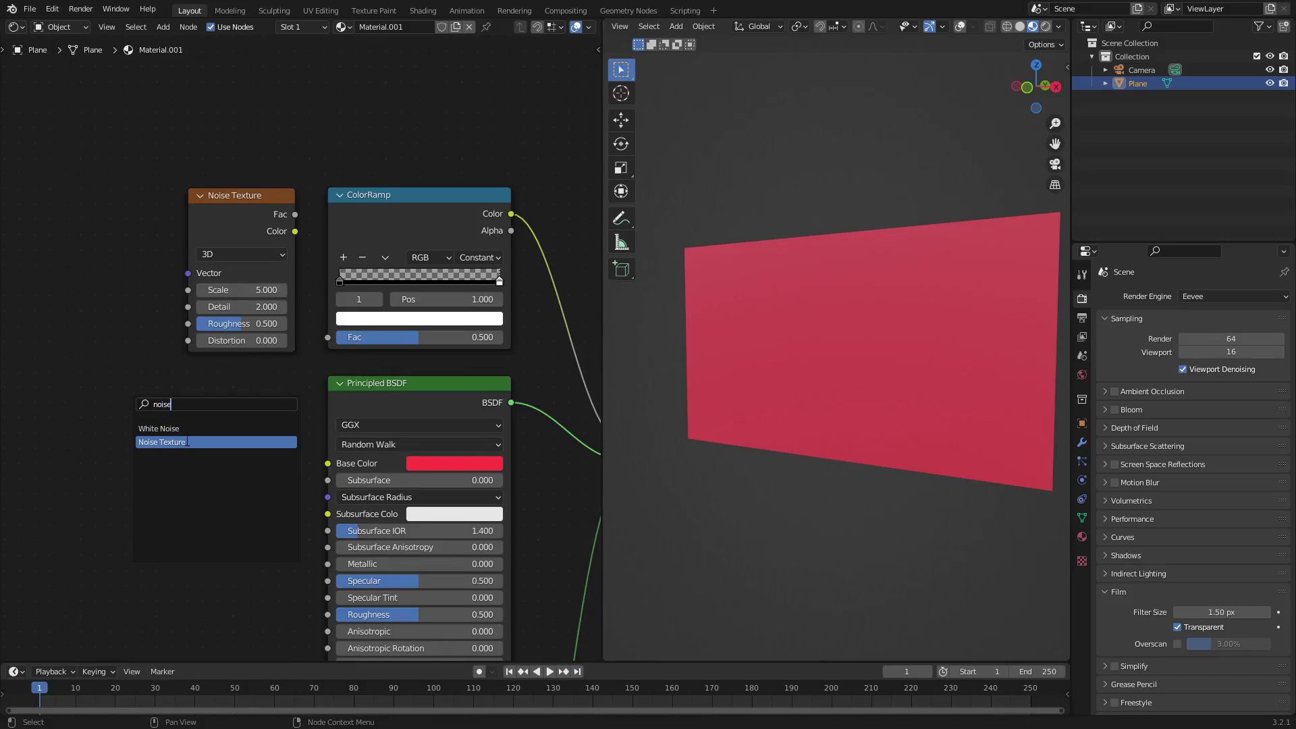
left_click(181, 441)
key("x")
Link the Noise Texture's Color output to the ColorRamp's Fac input and move the white stop to position 0.445
middle_click_drag(287, 268, 104, 271)
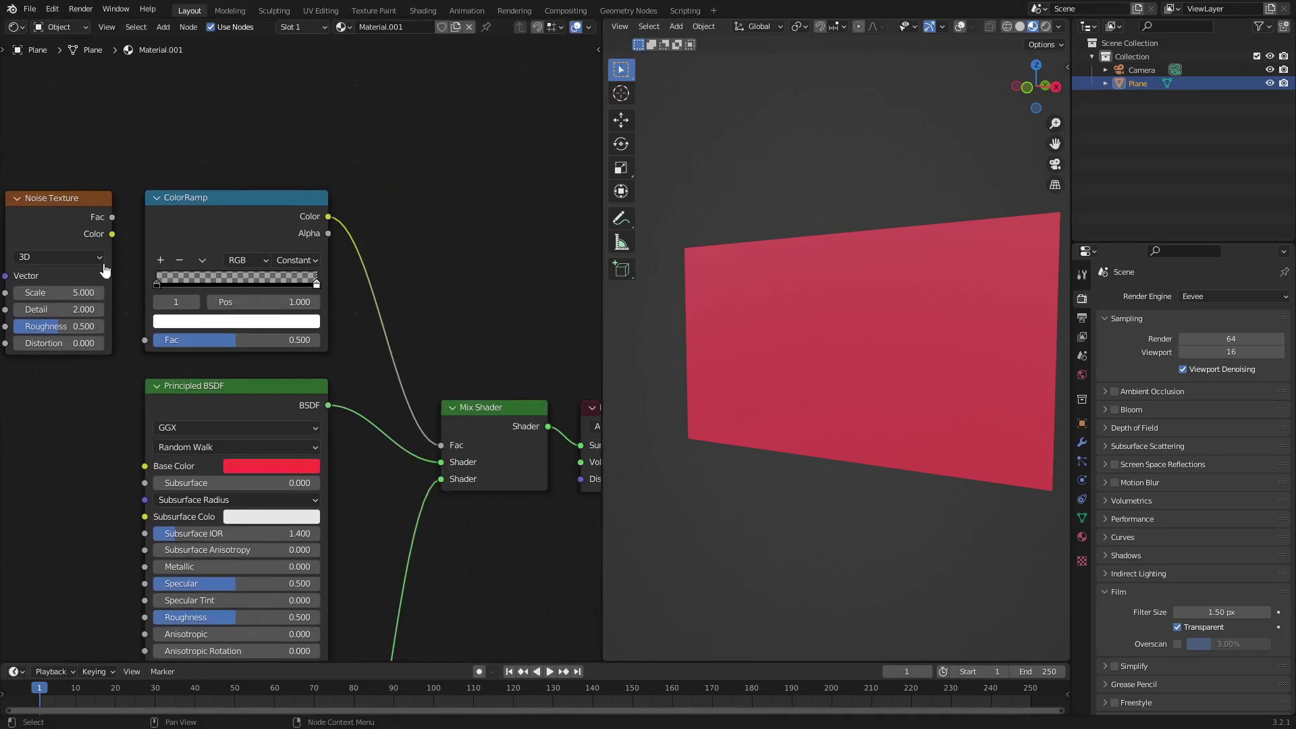
left_click_drag(113, 235, 145, 340)
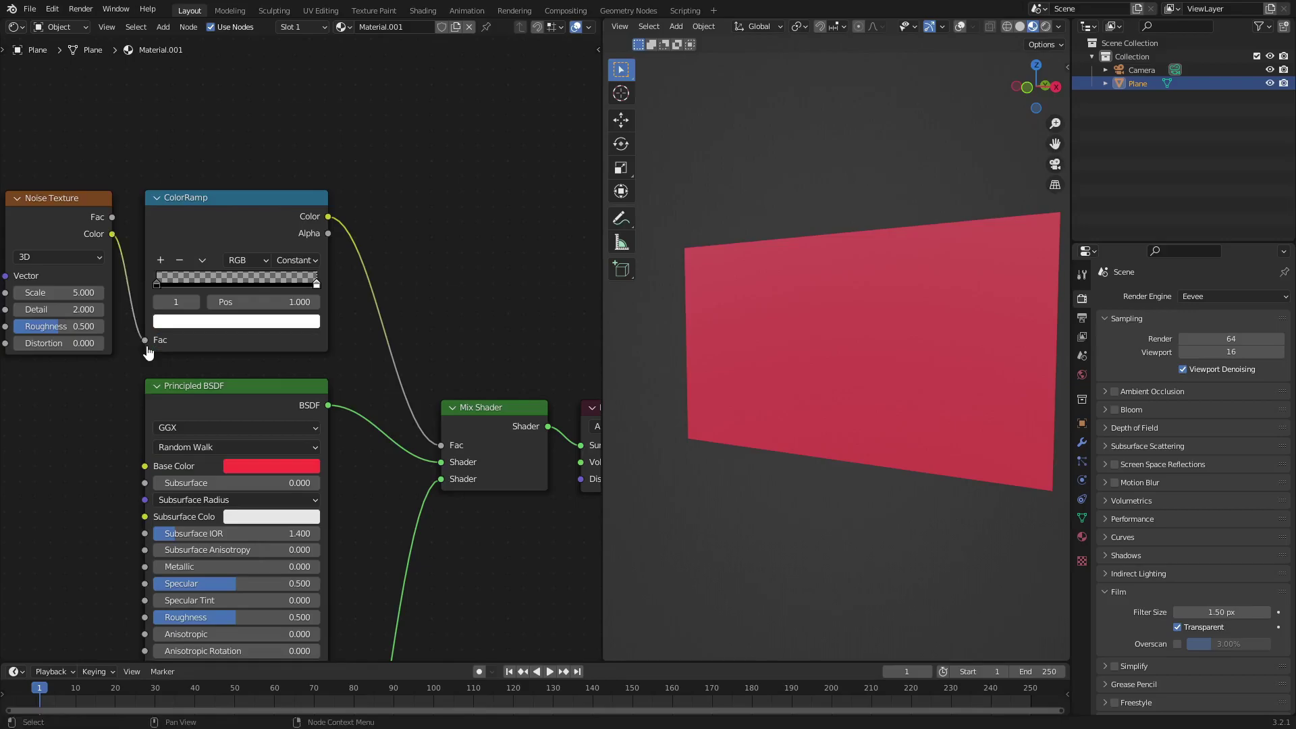
middle_click_drag(205, 199, 273, 195)
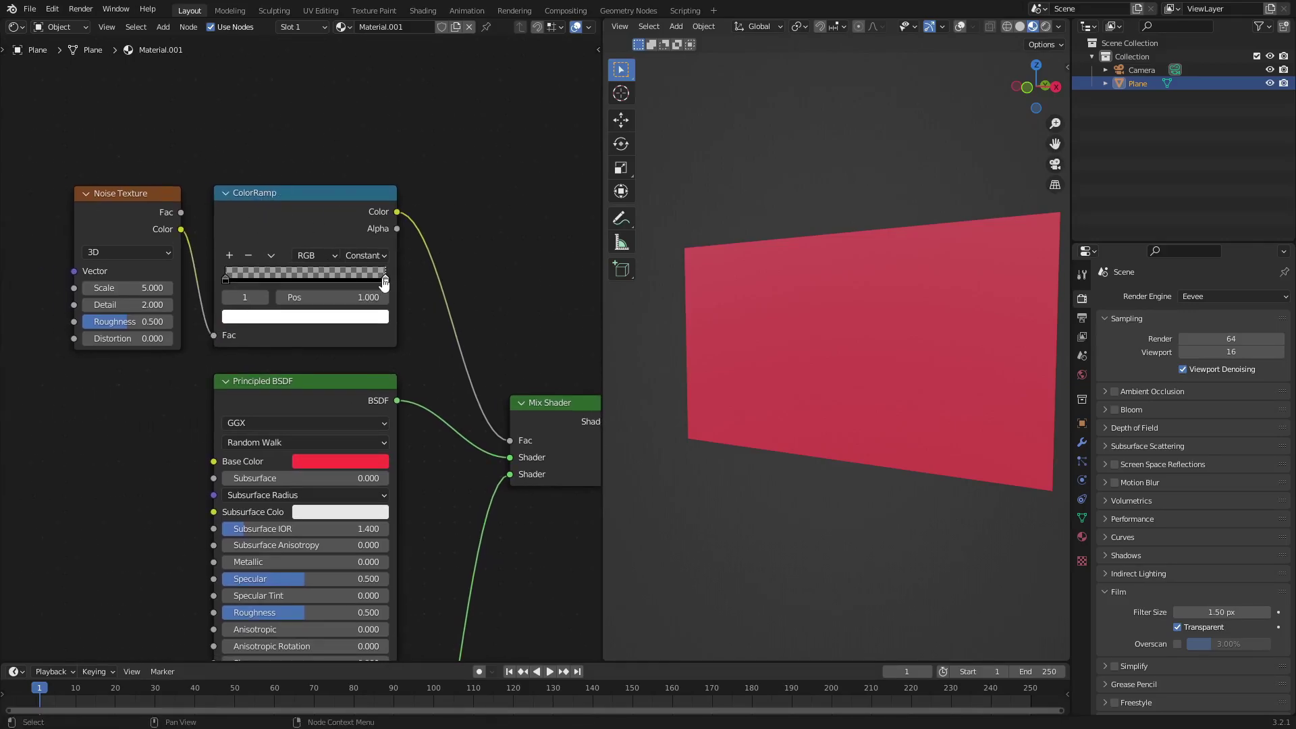
left_click_drag(379, 284, 297, 284)
left_click(128, 219)
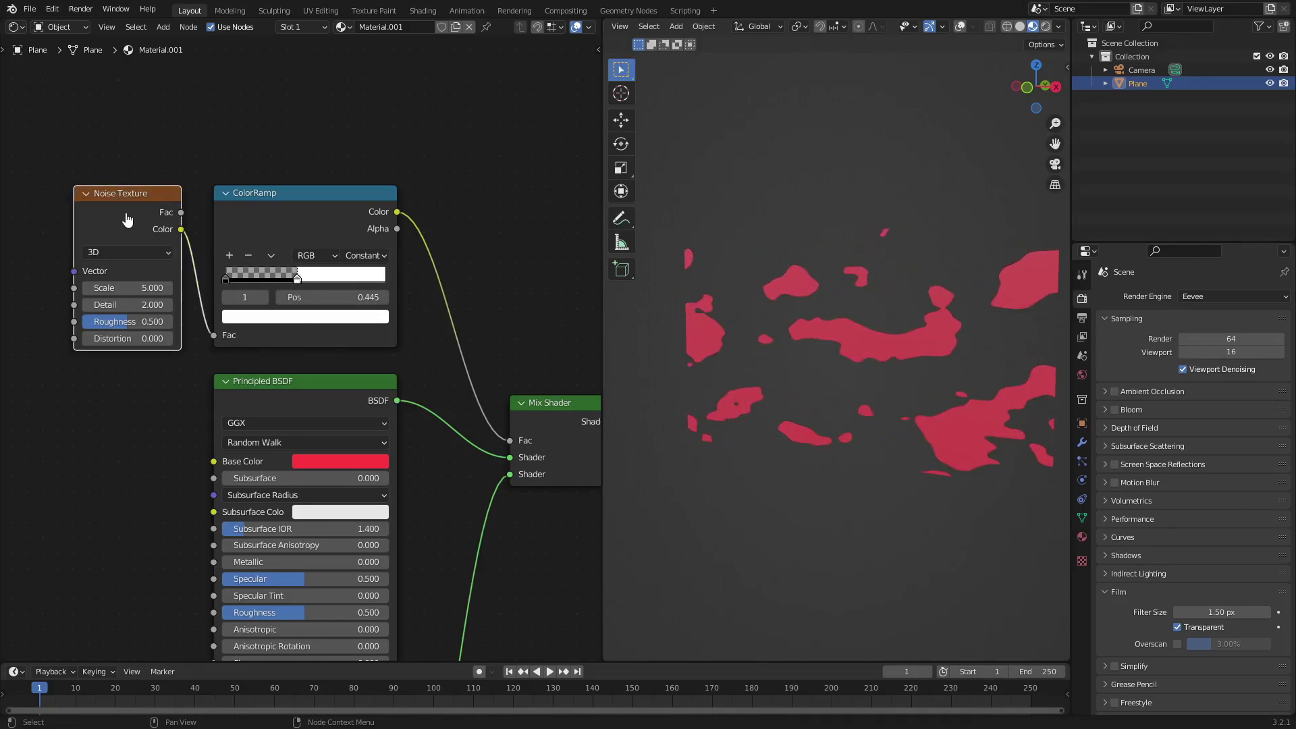
Examine how the ColorRamp's black and white stops distribute the Principled BSDF and Holdout shaders across the plane
scroll(338, 317, "down", 1)
middle_click_drag(343, 331, 346, 245)
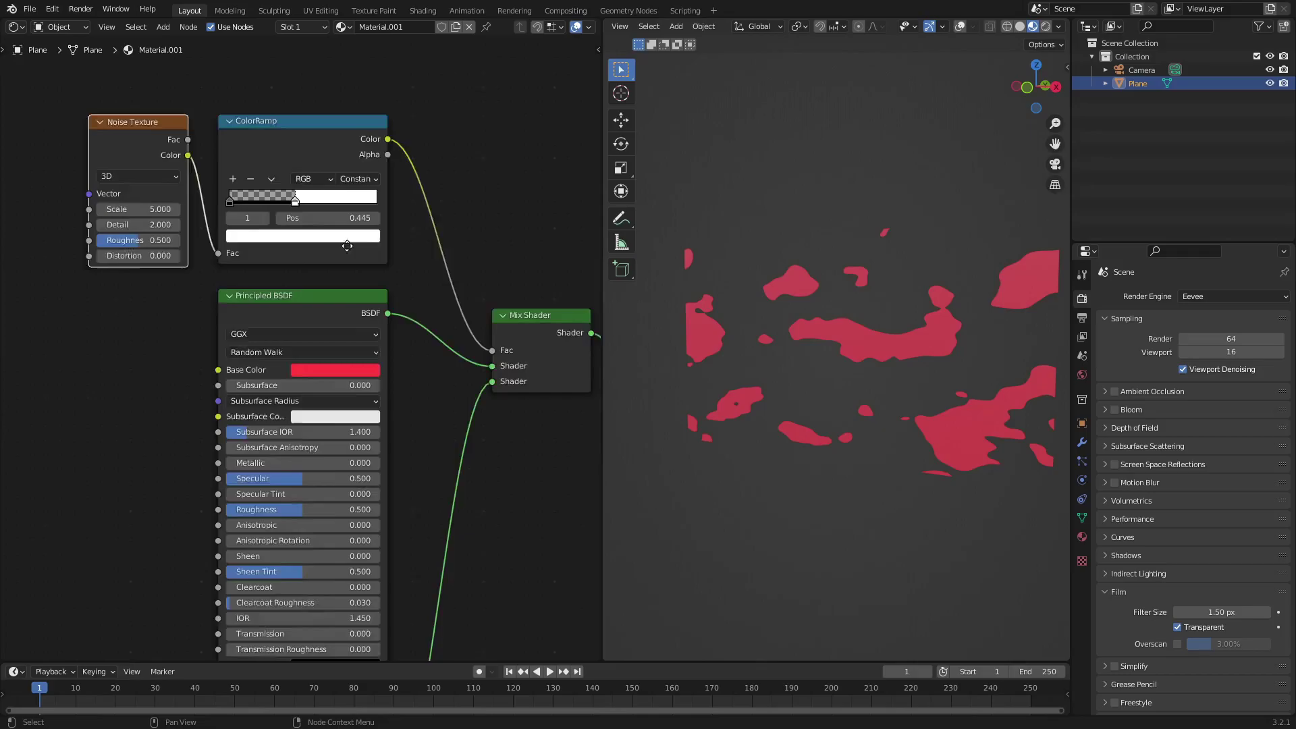
middle_click_drag(382, 550, 386, 245)
left_click(296, 502)
middle_click_drag(296, 503, 286, 177)
scroll(286, 176, "up", 4)
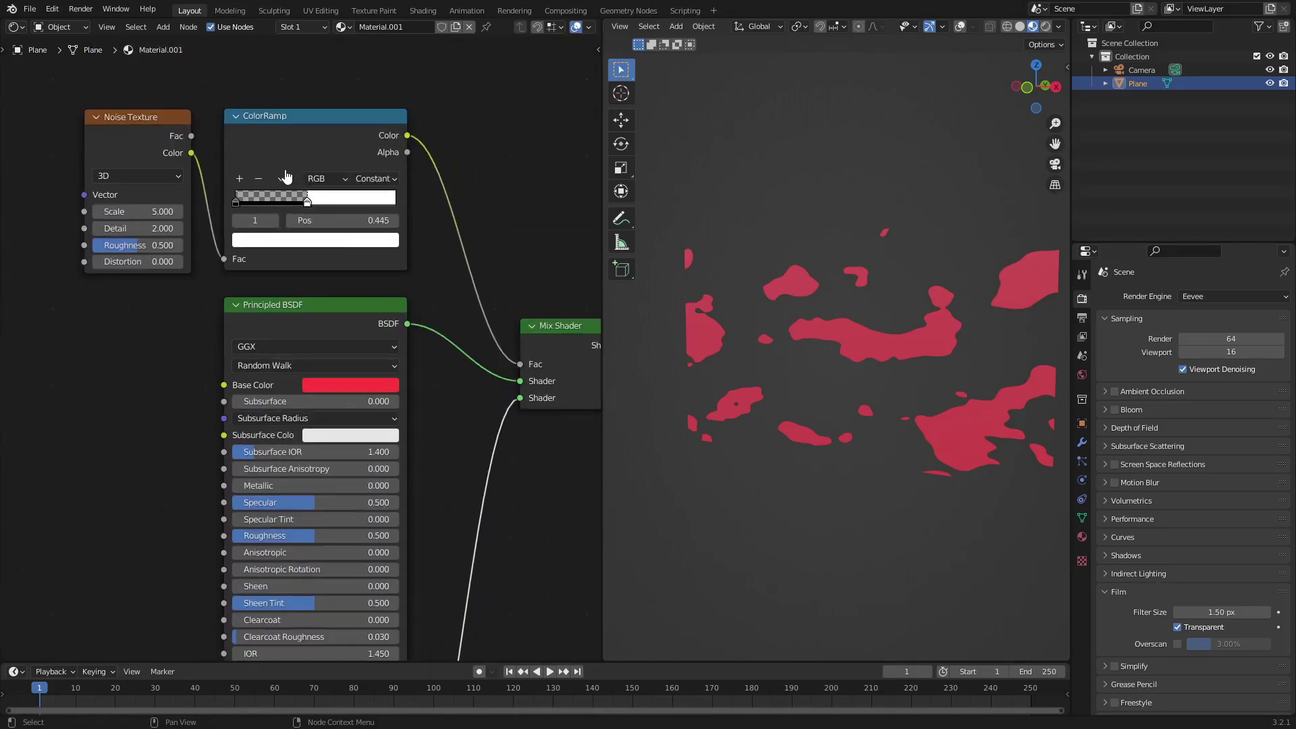
middle_click_drag(269, 256, 278, 361)
mouse_move(228, 326)
left_mouse_down()
mouse_move(243, 328)
mouse_move(223, 329)
left_mouse_up()
mouse_move(226, 323)
left_mouse_down()
mouse_move(237, 324)
mouse_move(225, 329)
left_mouse_up()
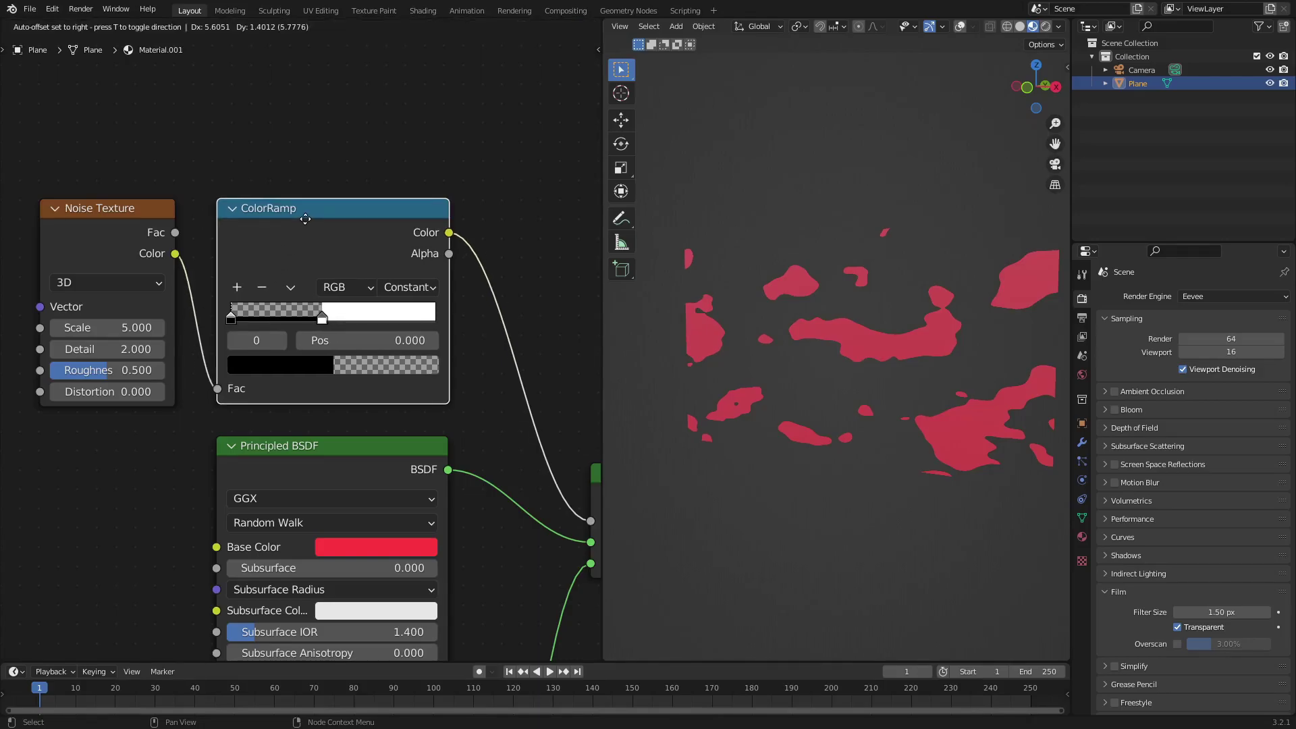
scroll(331, 351, "down", 1)
middle_click_drag(454, 376, 365, 195)
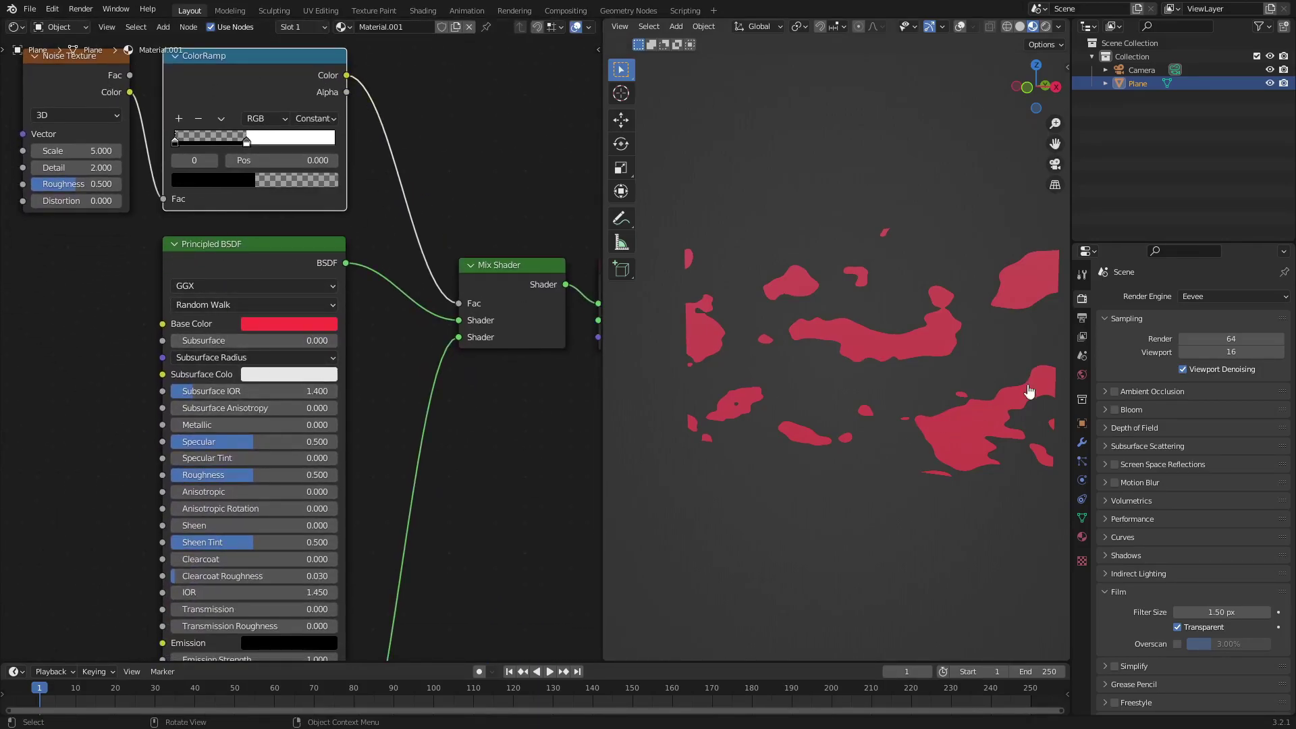
mouse_move(215, 254)
left_mouse_down()
mouse_move(287, 262)
mouse_move(214, 248)
left_mouse_up()
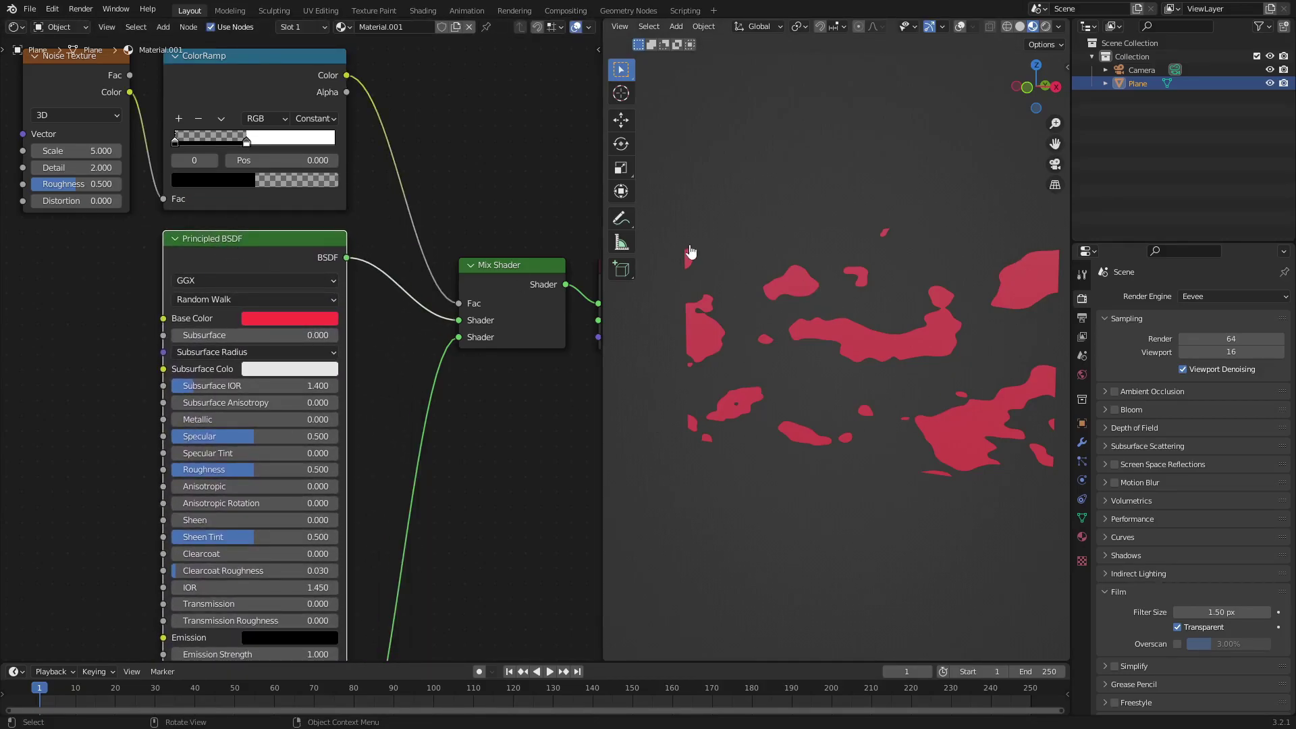
middle_click_drag(357, 278, 379, 328)
Move the ColorRamp's white stop to 0.486 and set the Noise Texture to Scale 0.4, Detail 13.3, Roughness 1 and Distortion 1.6
mouse_move(267, 192)
left_mouse_down()
mouse_move(231, 195)
mouse_move(287, 196)
mouse_move(274, 211)
left_mouse_up()
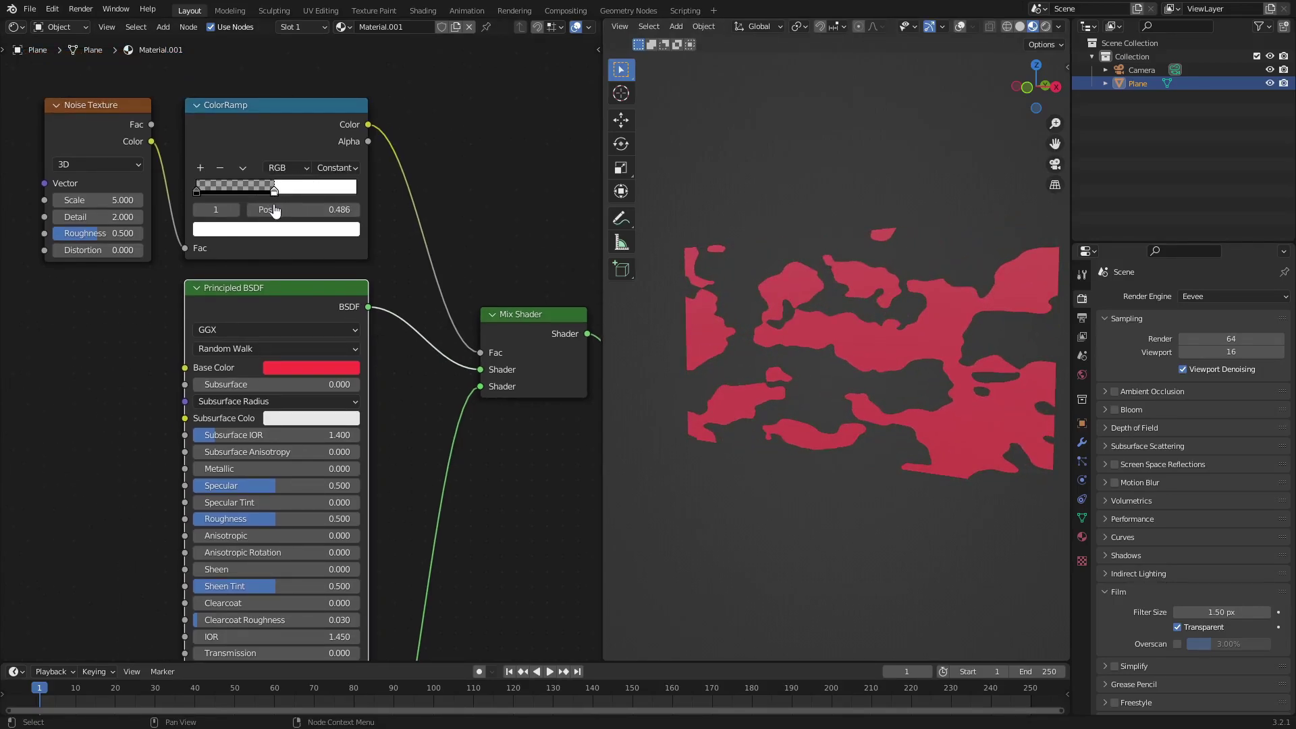
middle_click_drag(109, 363, 185, 409)
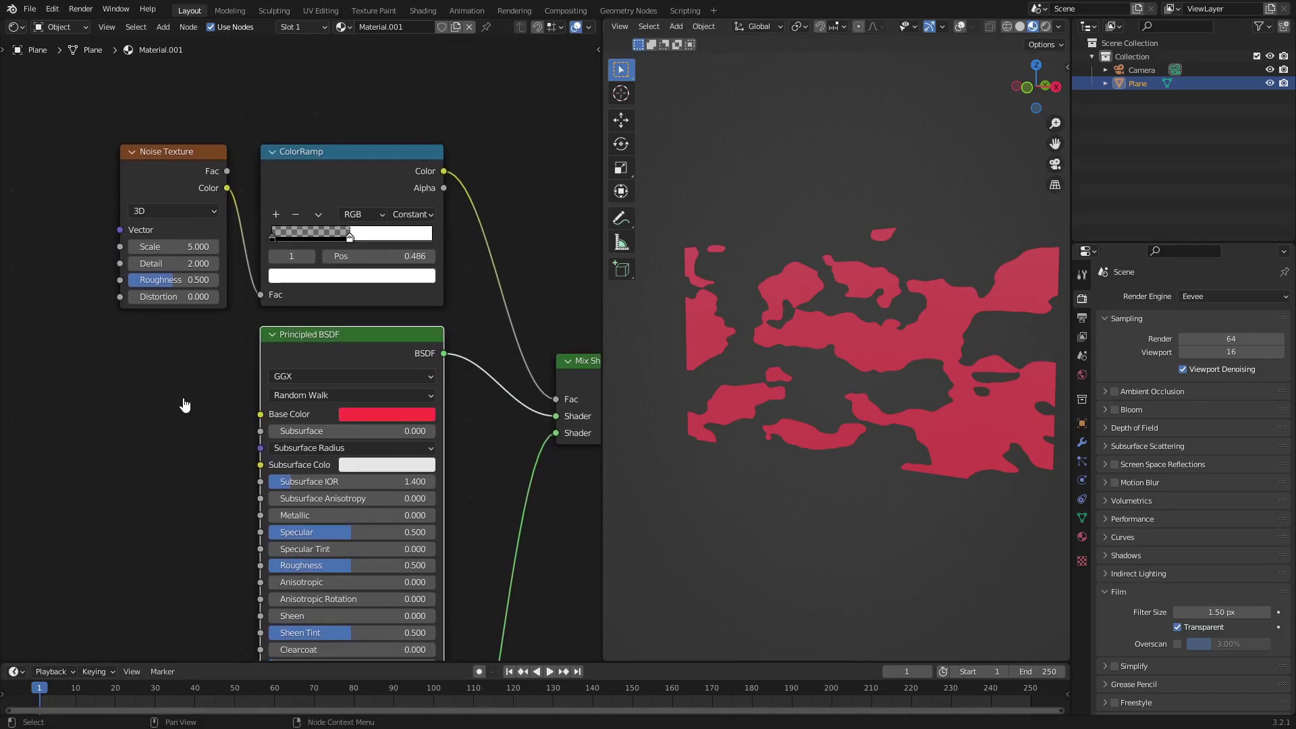
left_click_drag(195, 279, 242, 297)
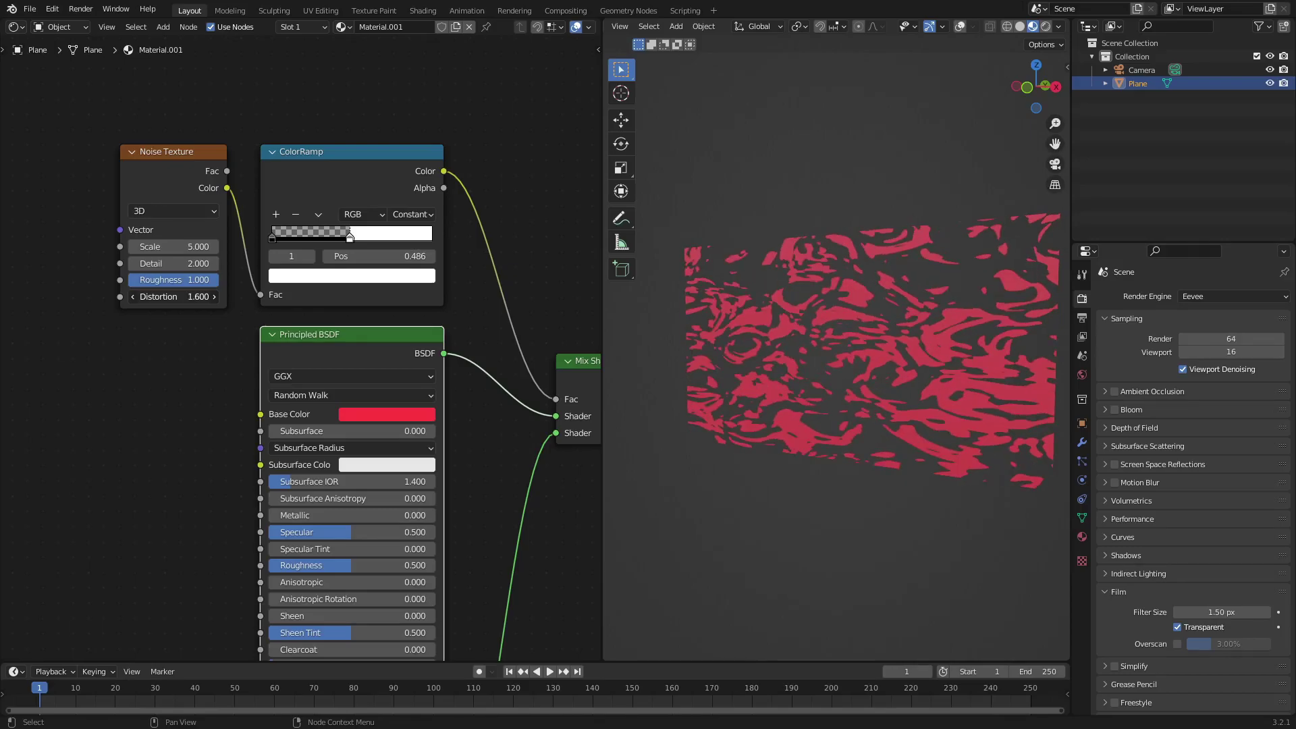
left_click_drag(174, 263, 135, 246)
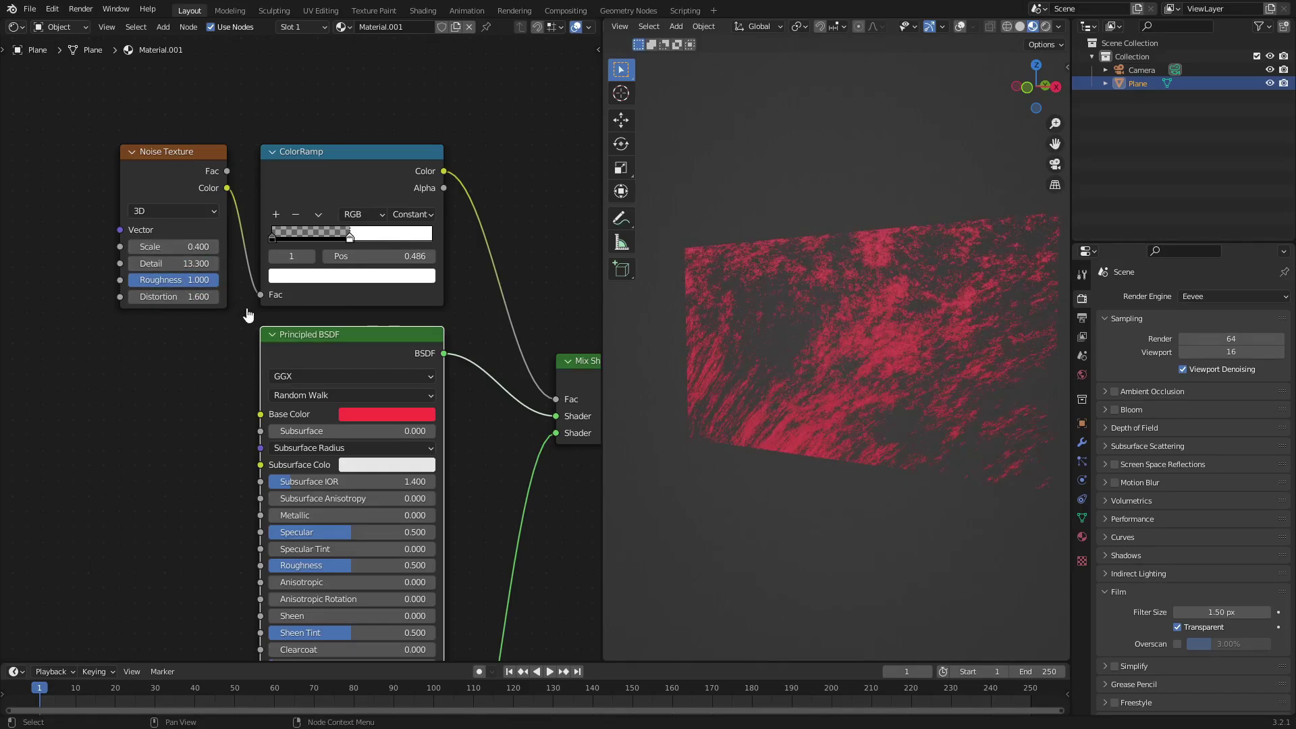
Move the ColorRamp's white stop to position 0.532 and shift the Holdout node slightly closer to the Principled BSDF
scroll(304, 315, "up", 1)
mouse_move(359, 220)
left_mouse_down()
mouse_move(355, 233)
mouse_move(368, 230)
left_mouse_up()
key("Home")
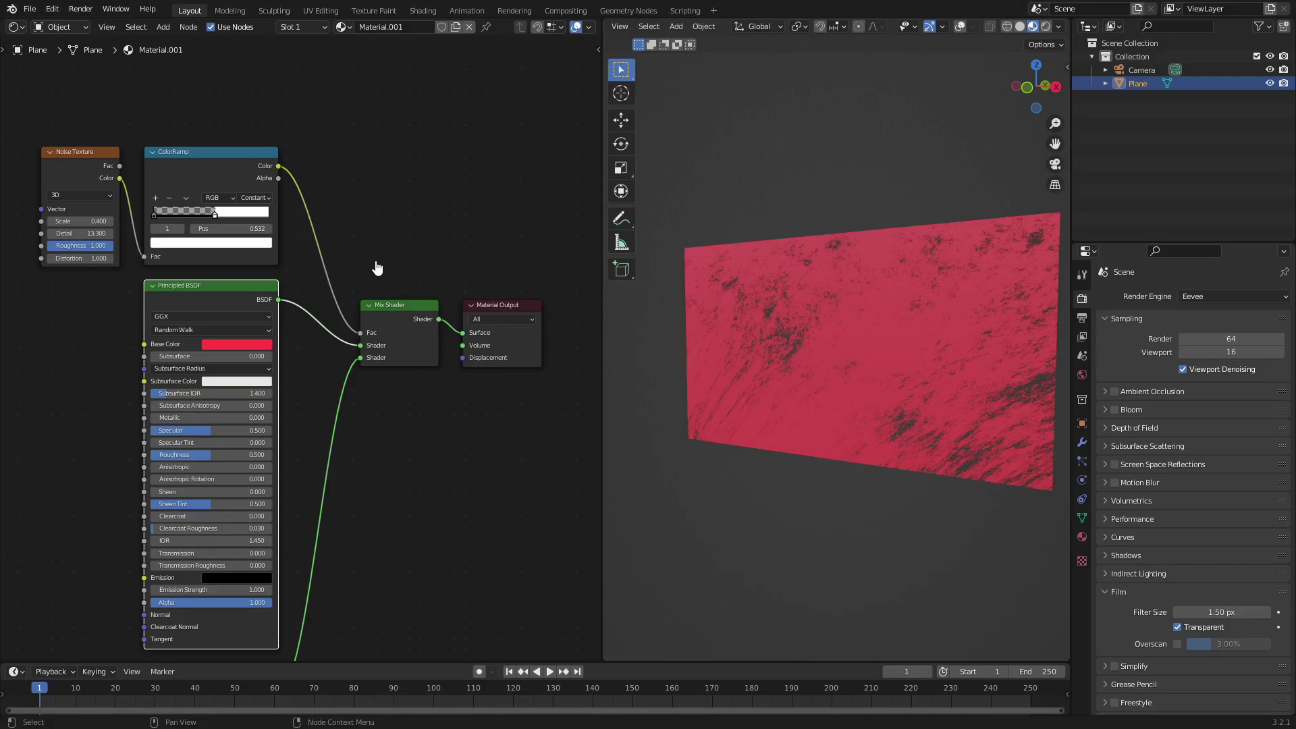
scroll(390, 348, "down", 3)
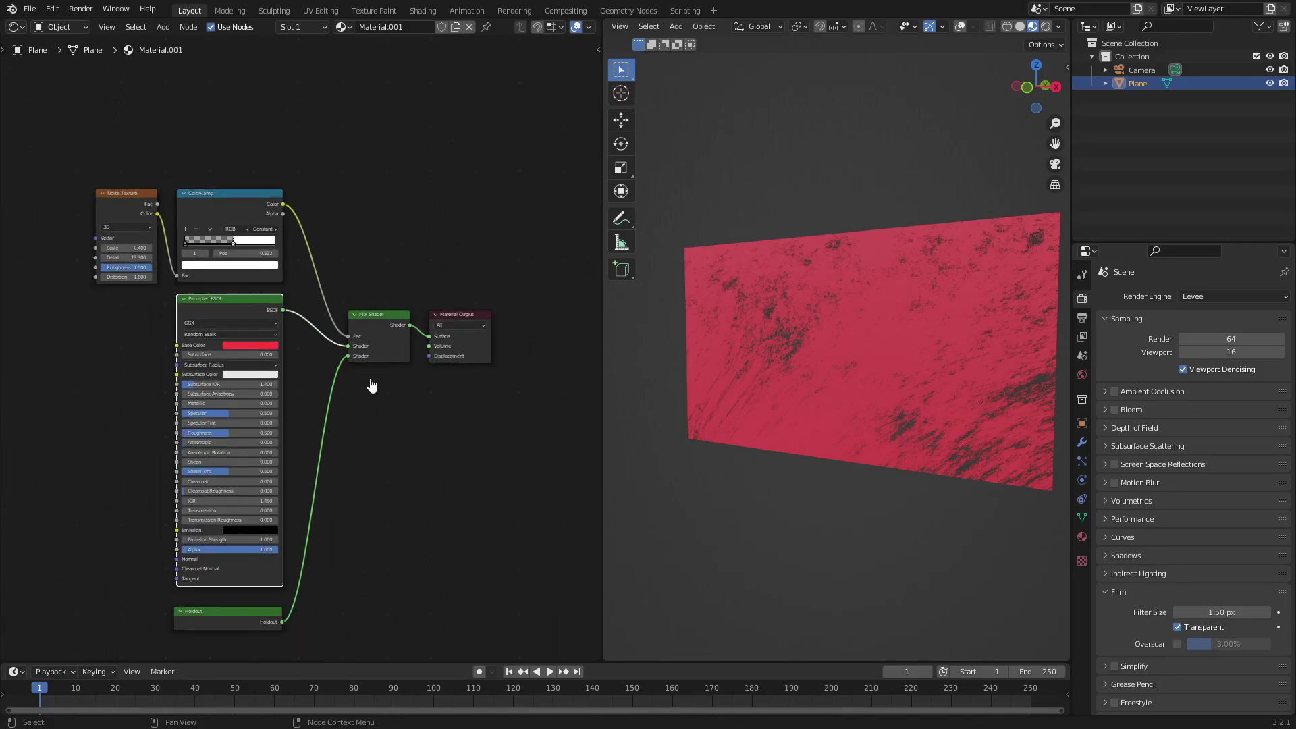
middle_click_drag(369, 381, 398, 373)
left_click_drag(282, 606, 281, 599)
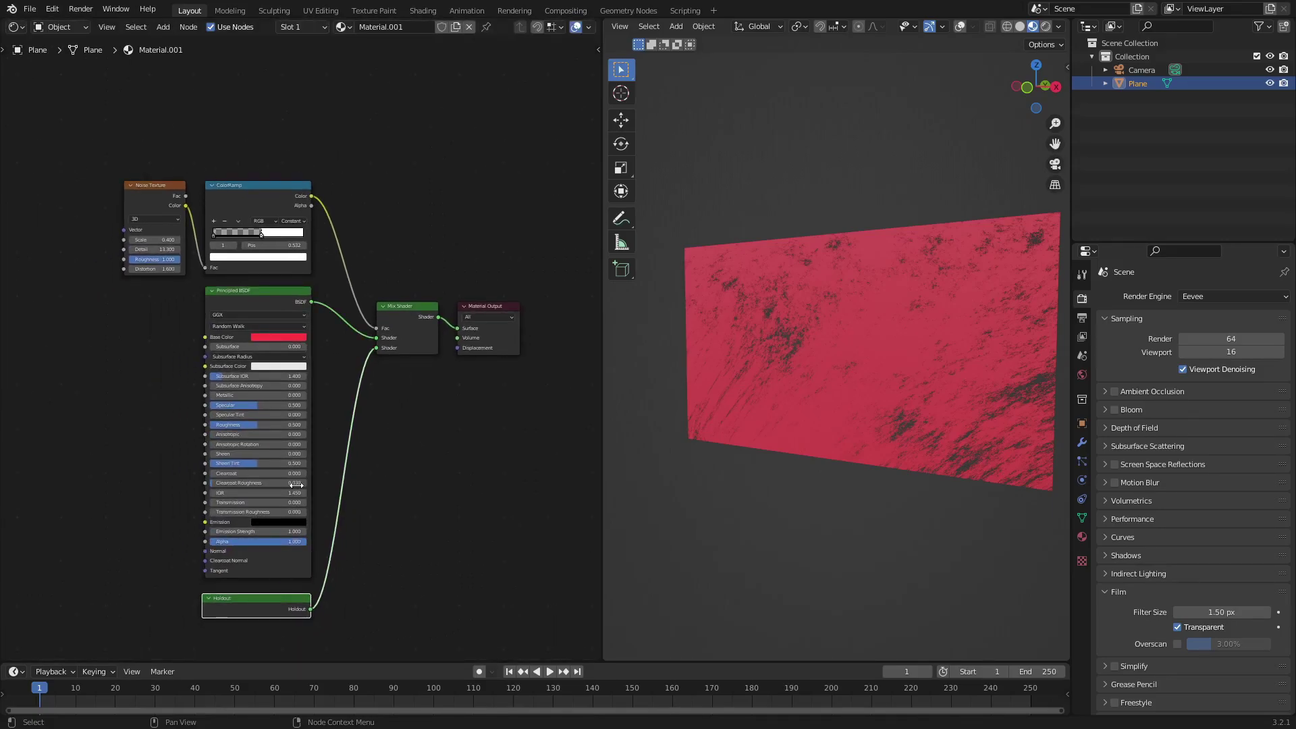
Set the Principled BSDF's Base Color to black, its Specular to 0 and its Roughness to 1
scroll(388, 244, "up", 3)
middle_click_drag(344, 204, 359, 297)
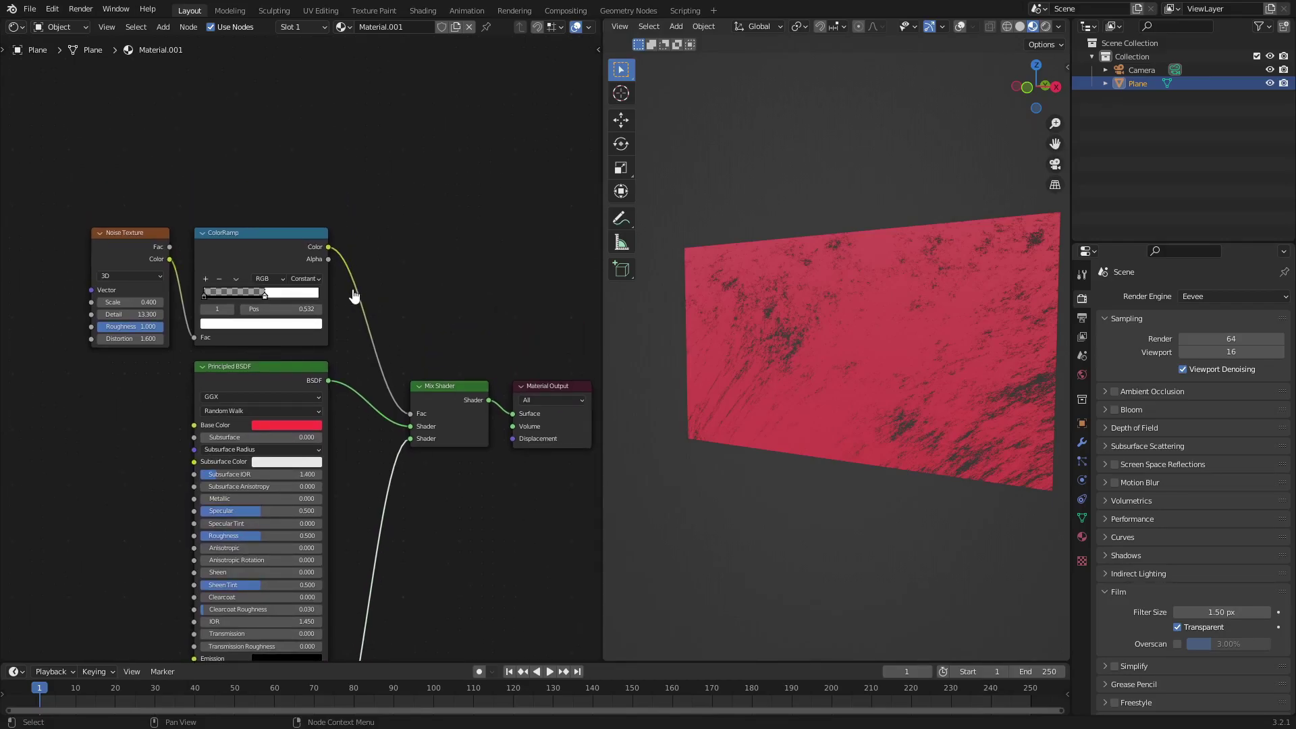
left_click(286, 425)
left_click_drag(347, 332, 348, 368)
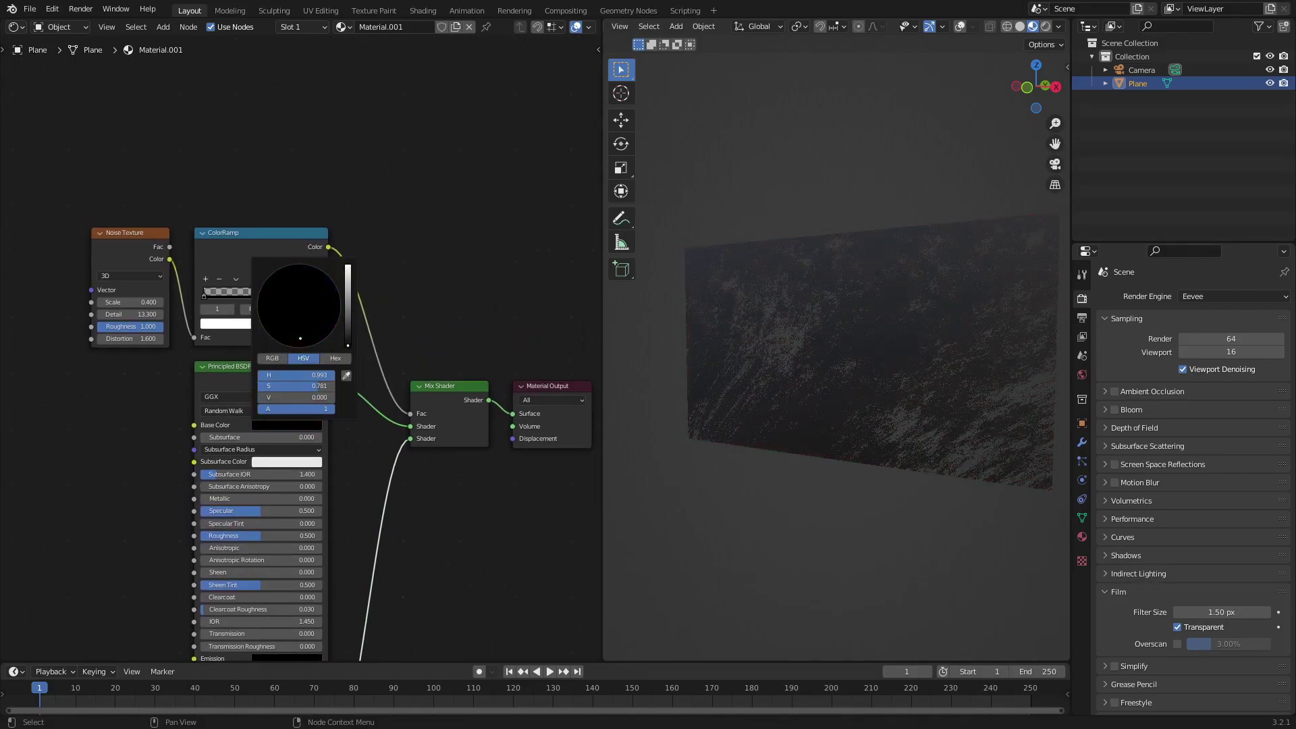
mouse_move(751, 404)
middle_mouse_down()
mouse_move(797, 413)
mouse_move(752, 411)
middle_mouse_up()
left_click_drag(257, 514, 195, 515)
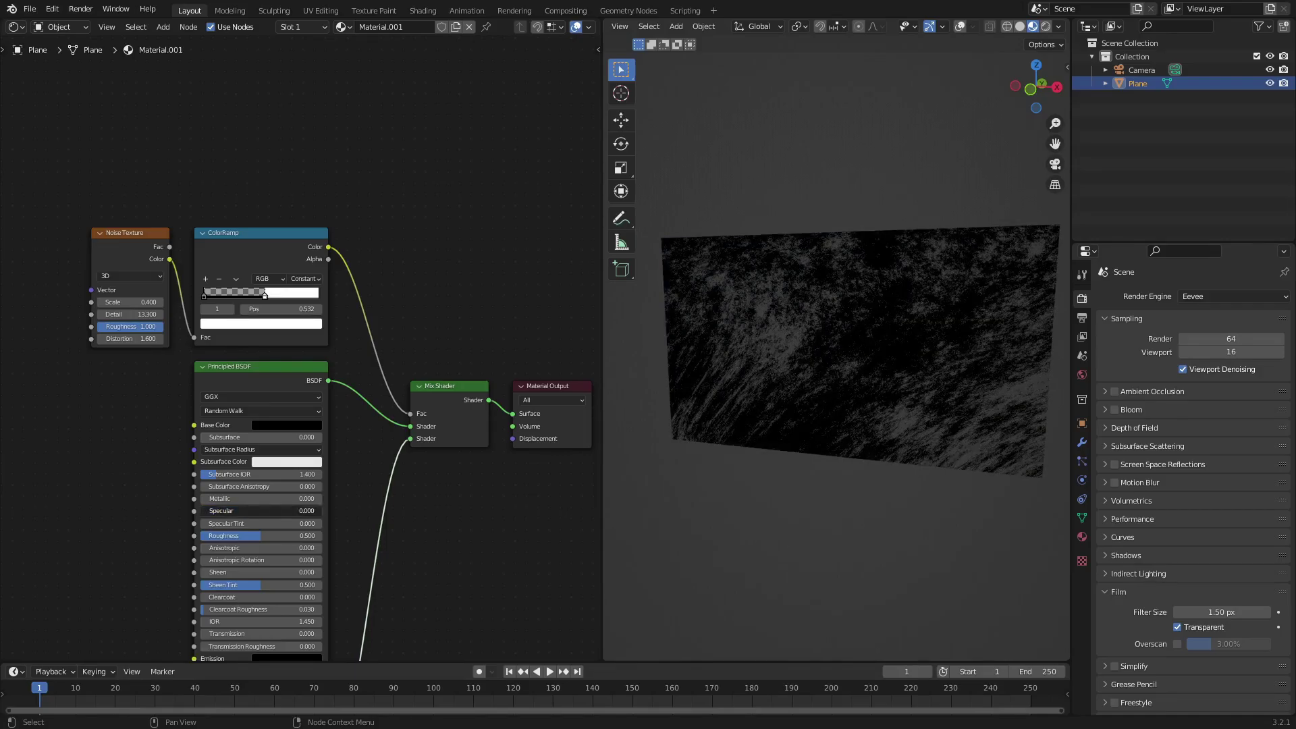
left_click_drag(293, 537, 361, 538)
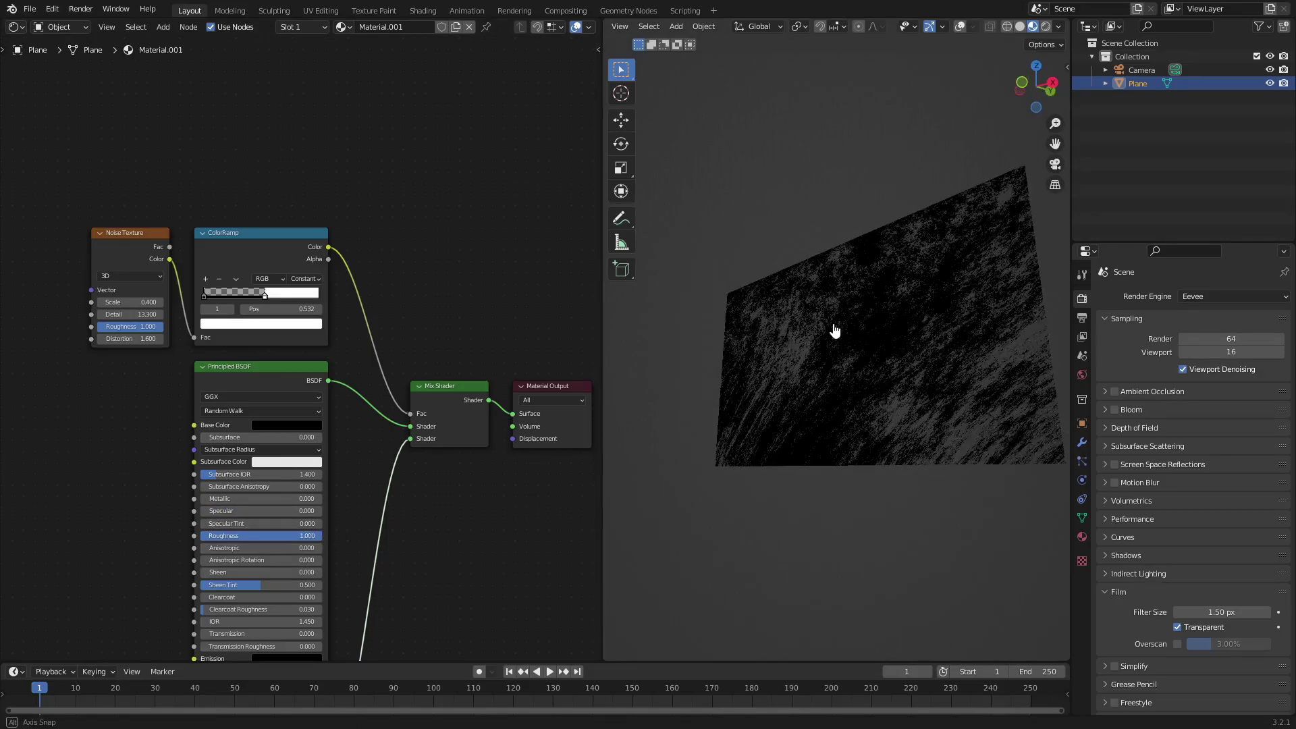
Slide the ColorRamp's white stop to preview the dissolve on the black plane from a closer, angled view
middle_click_drag(836, 330, 855, 376)
scroll(884, 356, "up", 2)
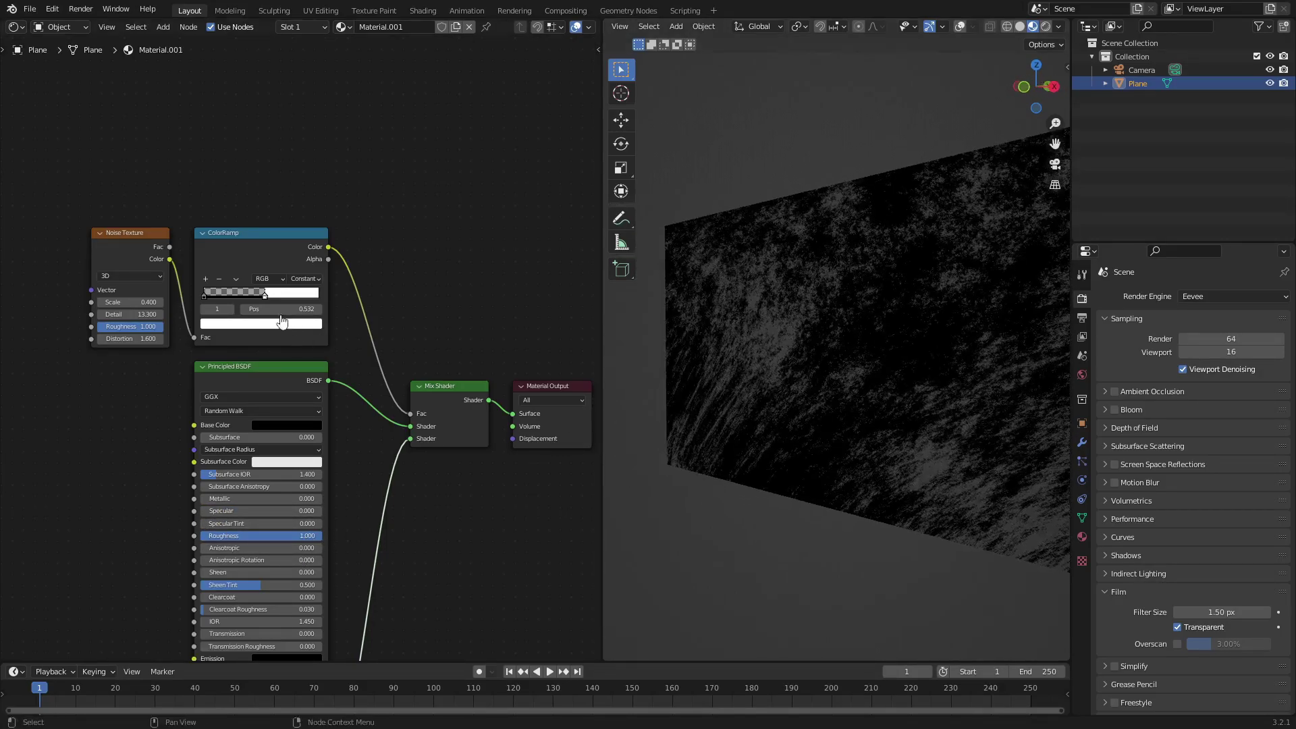
left_click_drag(264, 295, 258, 301)
middle_click_drag(782, 329, 803, 305)
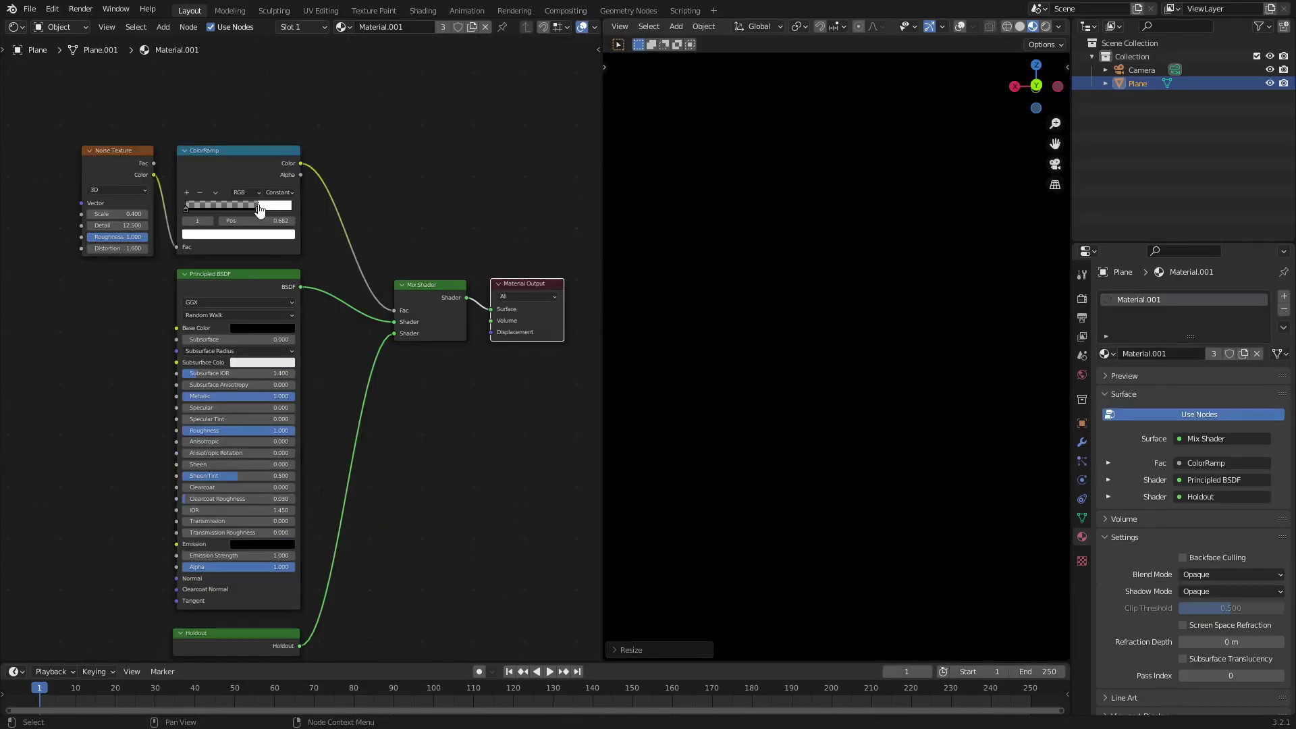
Set the Noise Texture to Scale 4.9, Detail 0, Roughness 0.258 and Distortion 0.3, with the ColorRamp's white stop at 0.355
left_click_drag(257, 208, 223, 208)
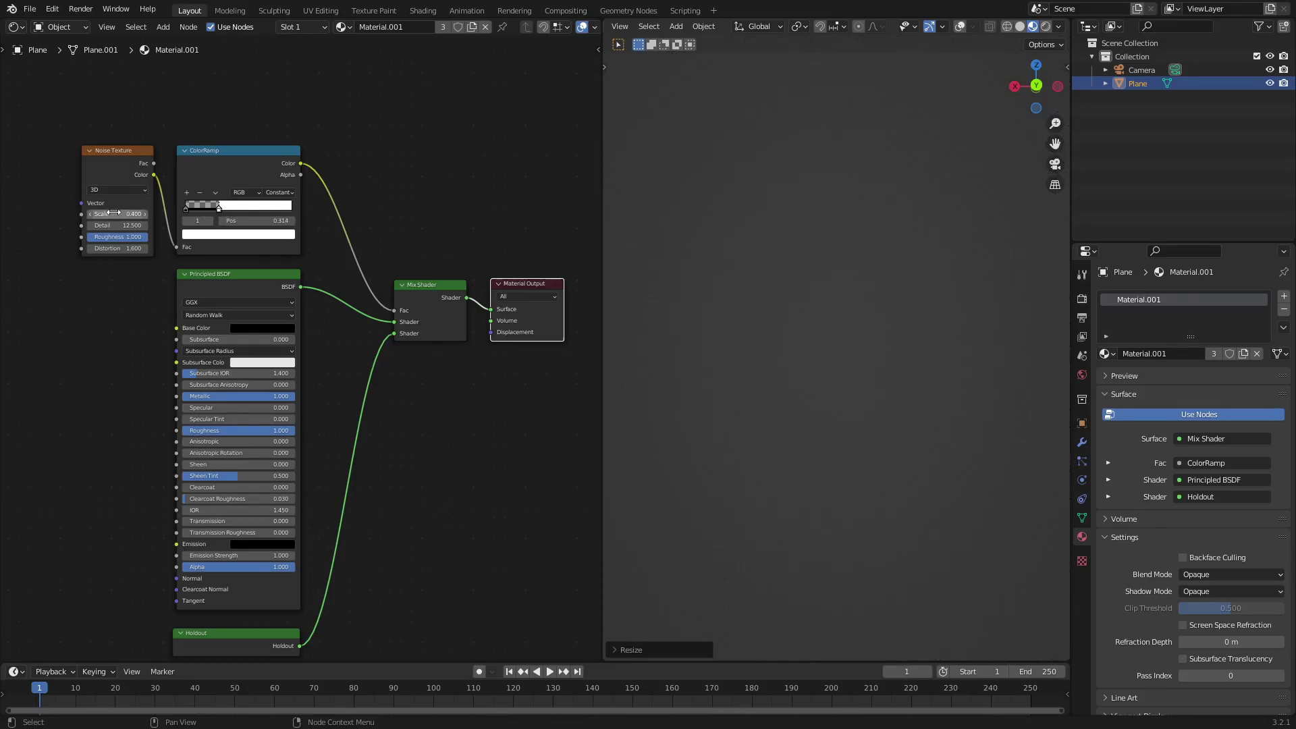
left_click_drag(117, 226, 90, 226)
mouse_move(238, 209)
left_mouse_down()
mouse_move(269, 209)
mouse_move(247, 209)
left_mouse_up()
left_click_drag(124, 215, 109, 248)
left_click_drag(118, 237, 114, 237)
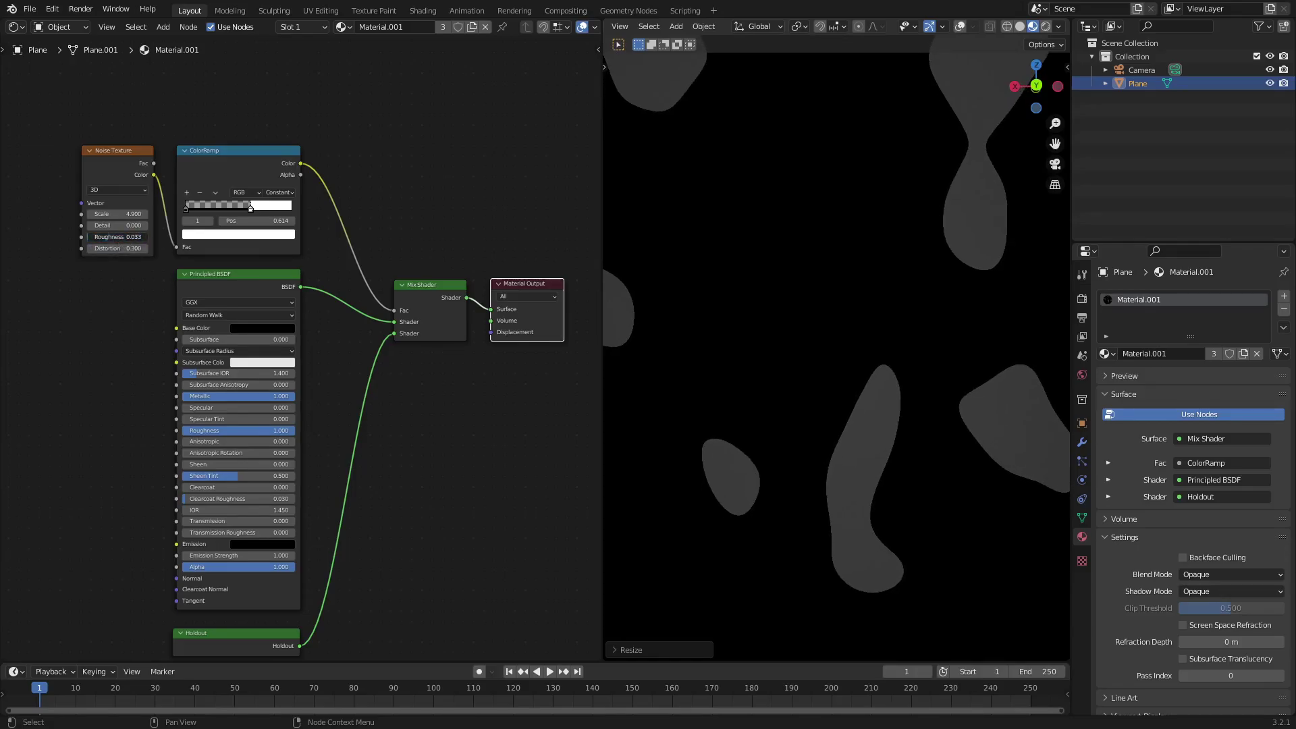
mouse_move(251, 211)
left_mouse_down()
mouse_move(217, 210)
mouse_move(306, 216)
mouse_move(210, 216)
mouse_move(232, 210)
left_mouse_up()
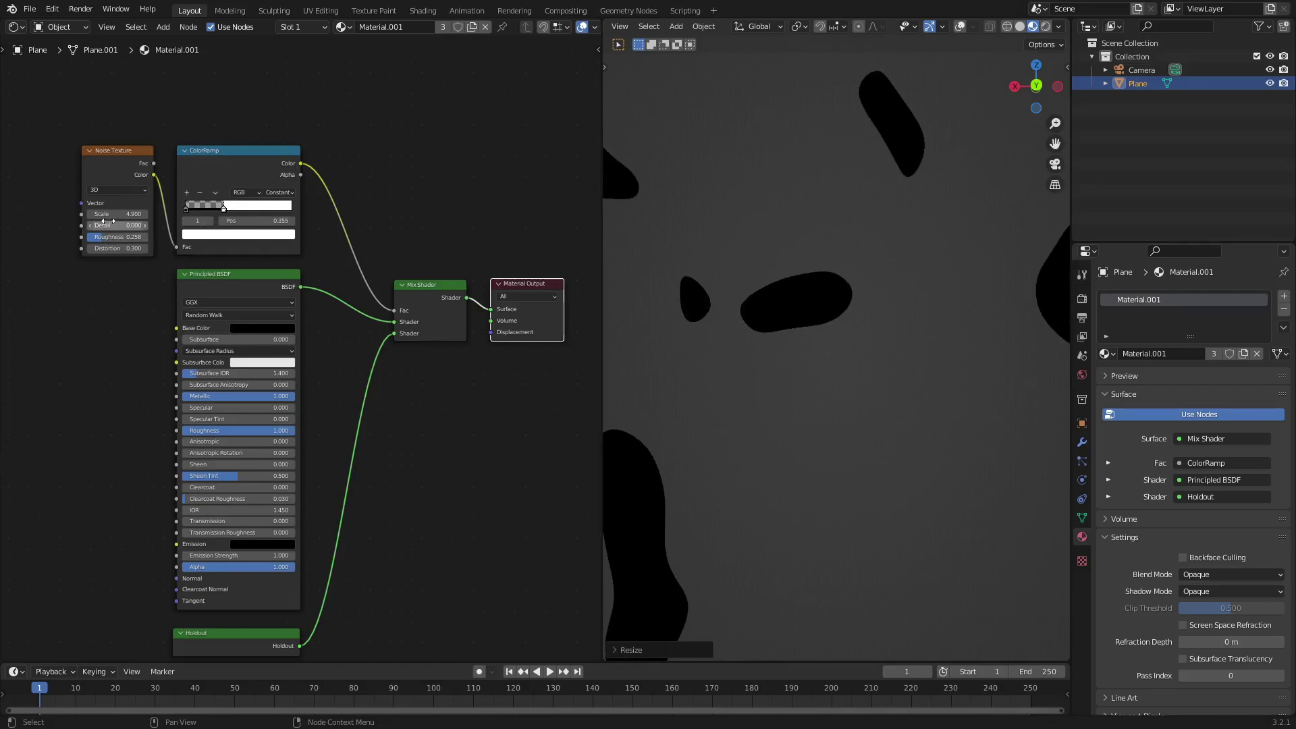
Set the Noise Texture's Detail to 6 and Roughness to 0.533, refine its remaining values, and slide the ColorRamp's white stop through the dissolve
mouse_move(109, 220)
left_mouse_down()
mouse_move(135, 225)
mouse_move(115, 238)
left_mouse_up()
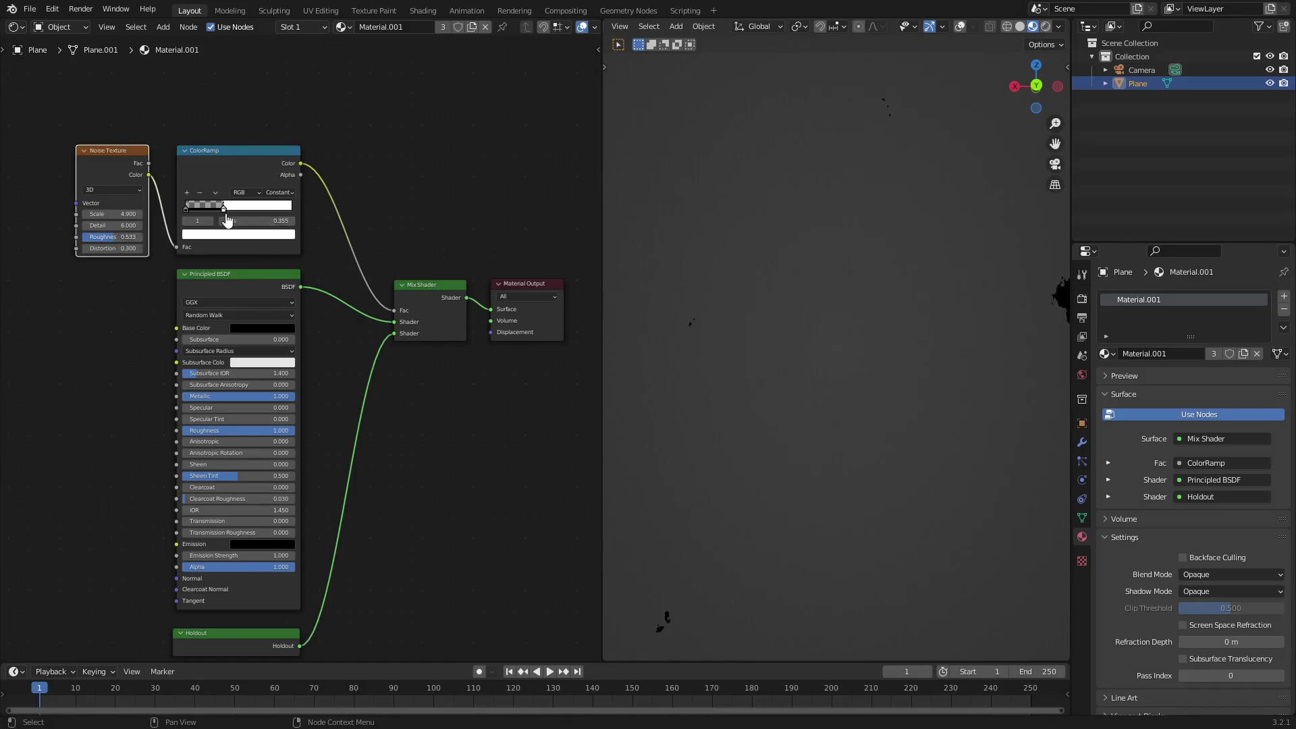
left_click_drag(228, 210, 247, 211)
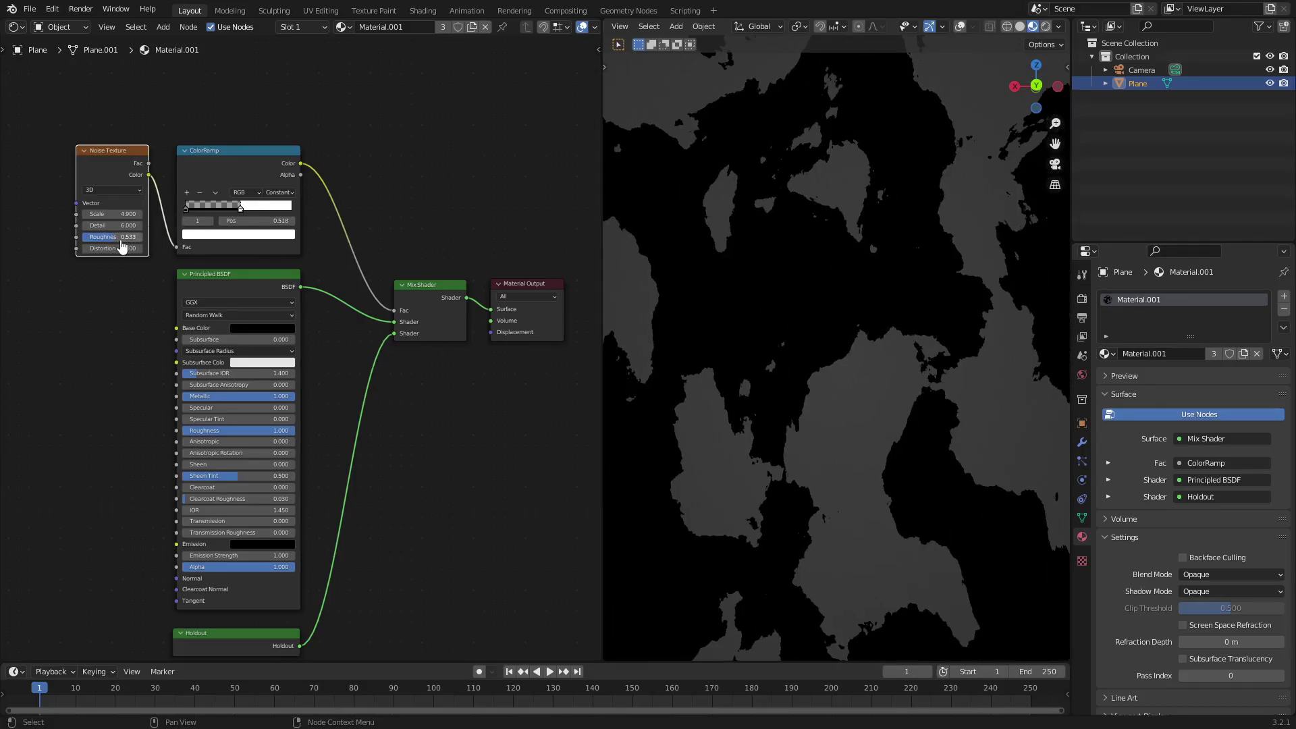
left_click_drag(122, 245, 108, 213)
mouse_move(241, 209)
left_mouse_down()
mouse_move(254, 211)
mouse_move(230, 213)
left_mouse_up()
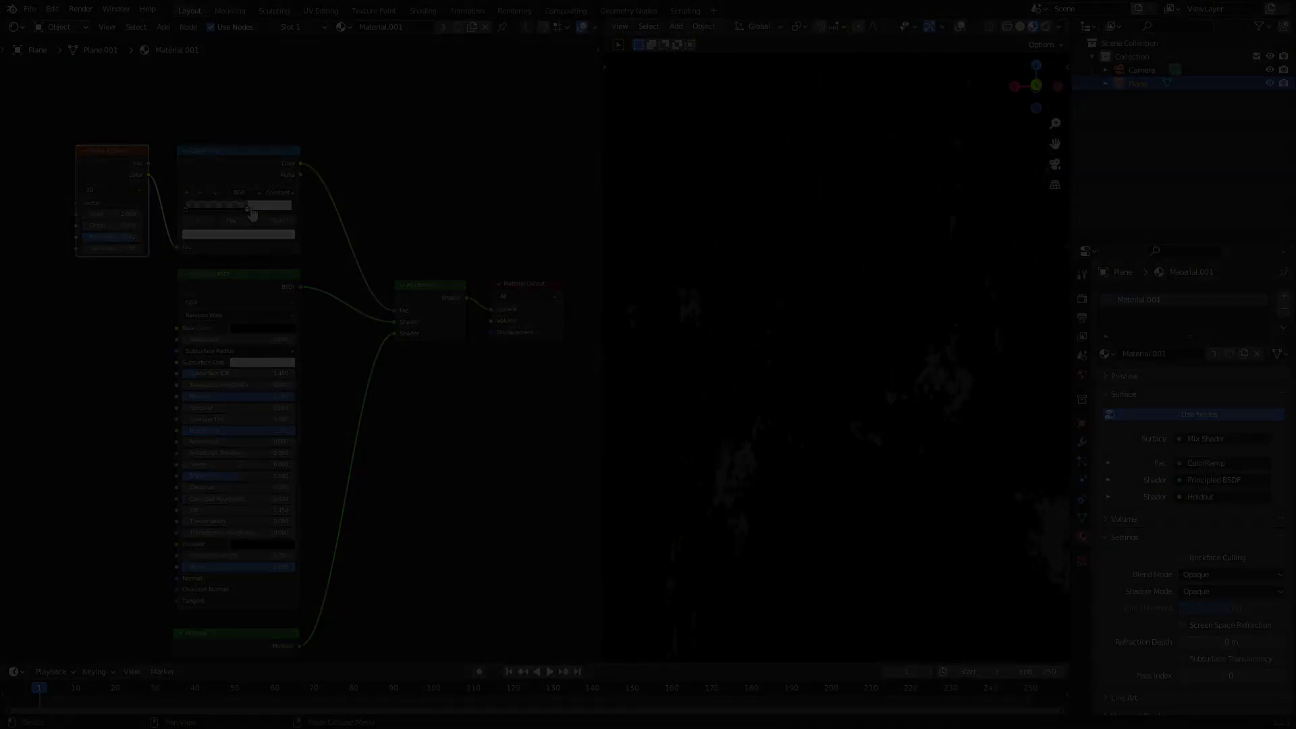